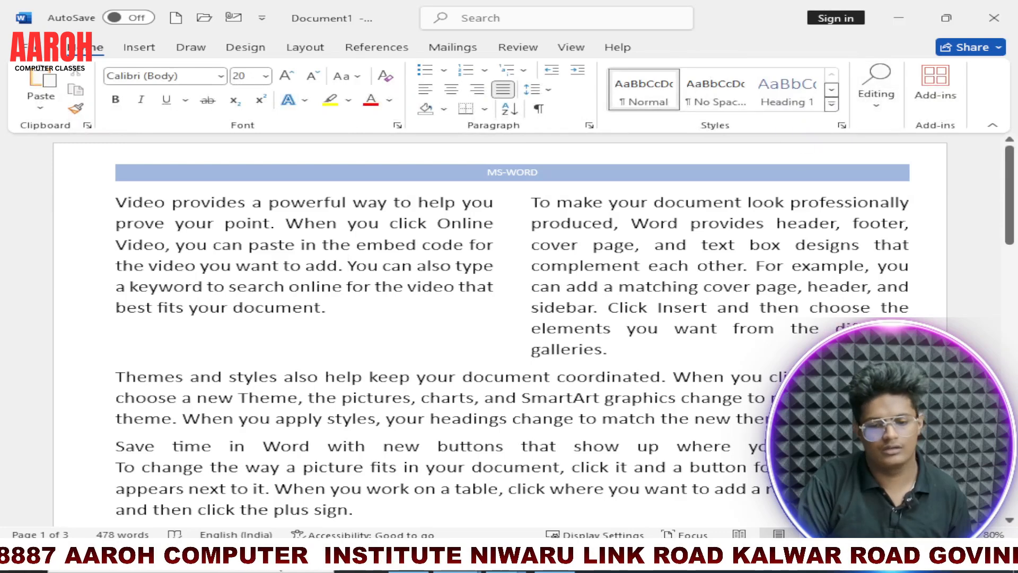
# Step: Insert a Next Page section break at the end of the document's text
pyautogui.scroll(-6, 509, 318)
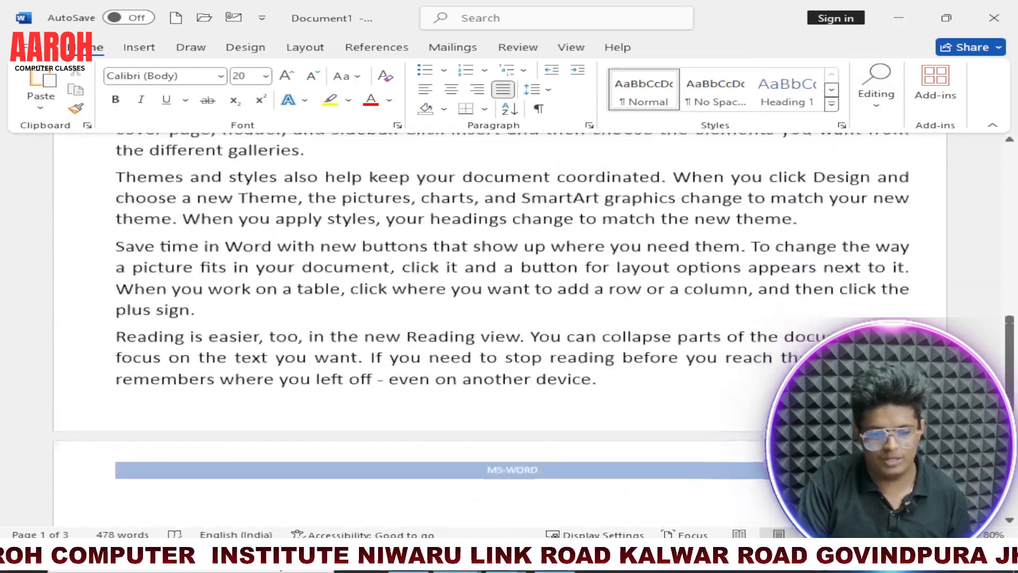
pyautogui.scroll(3, 509, 319)
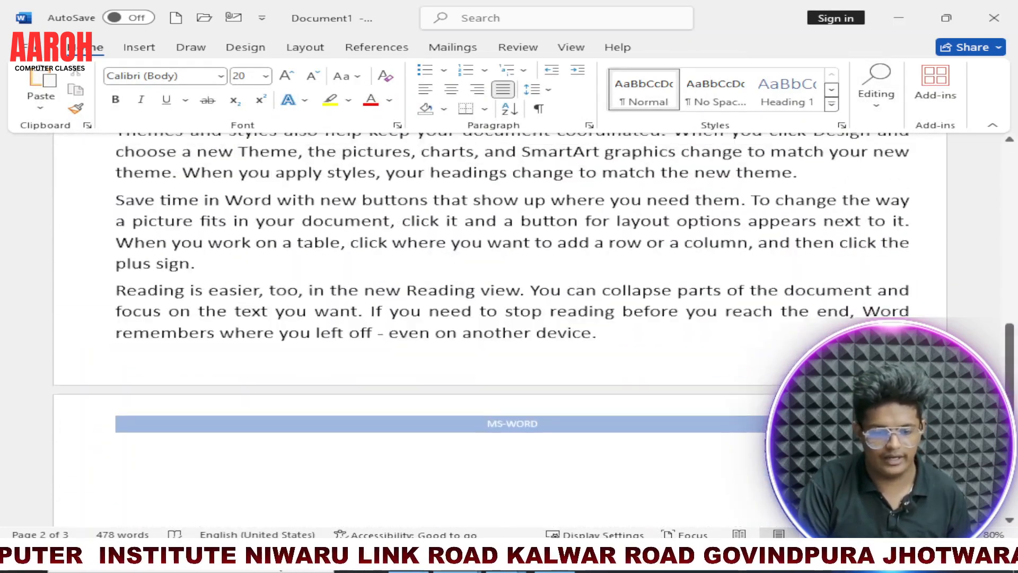
pyautogui.scroll(-10, 509, 319)
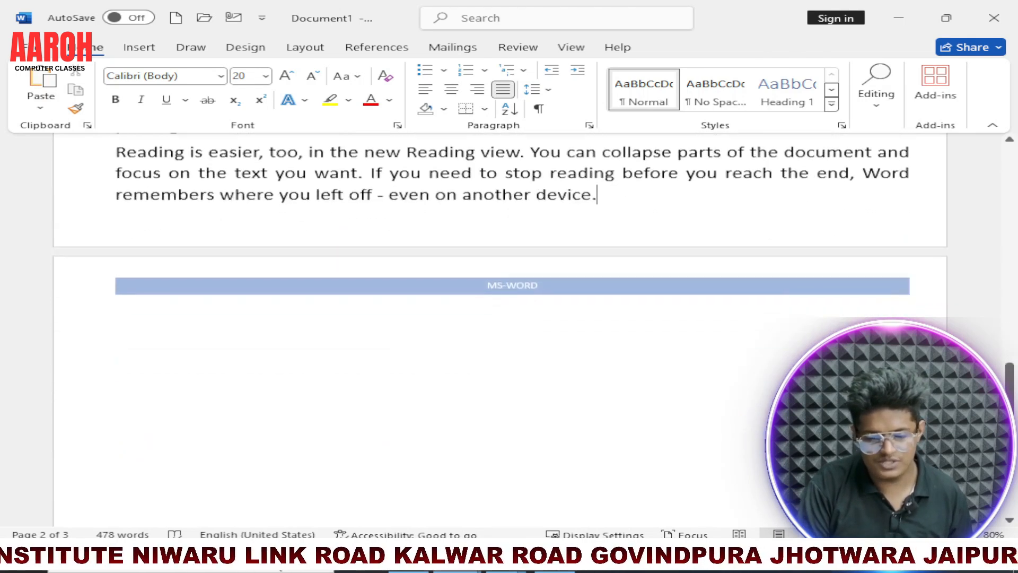
pyautogui.scroll(3, 275, 405)
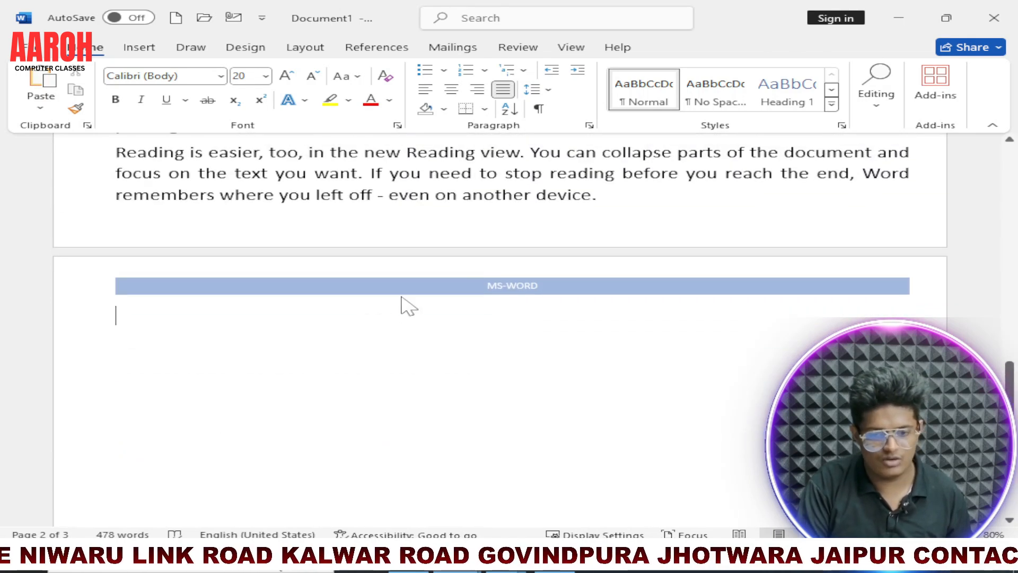
pyautogui.keyDown('ctrl'); pyautogui.scroll(-7, 423, 339); pyautogui.keyUp('ctrl')
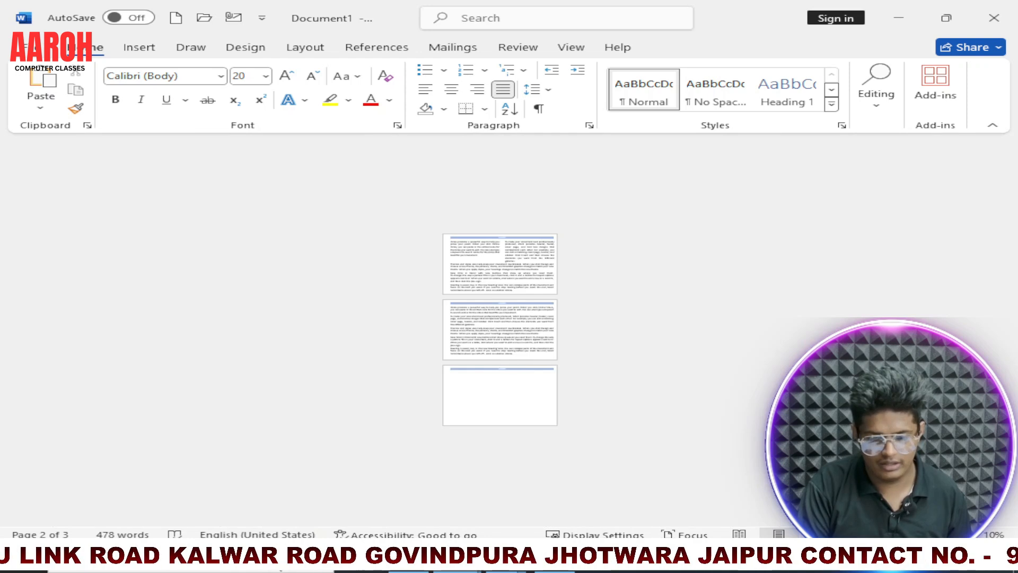
pyautogui.keyDown('ctrl'); pyautogui.scroll(2, 513, 371); pyautogui.keyUp('ctrl')
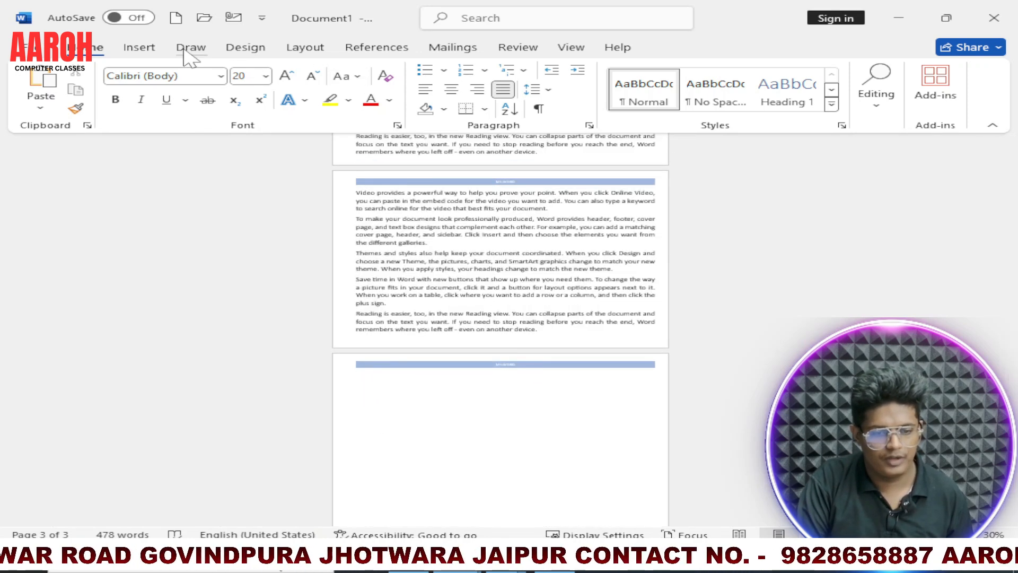
pyautogui.click(298, 49)
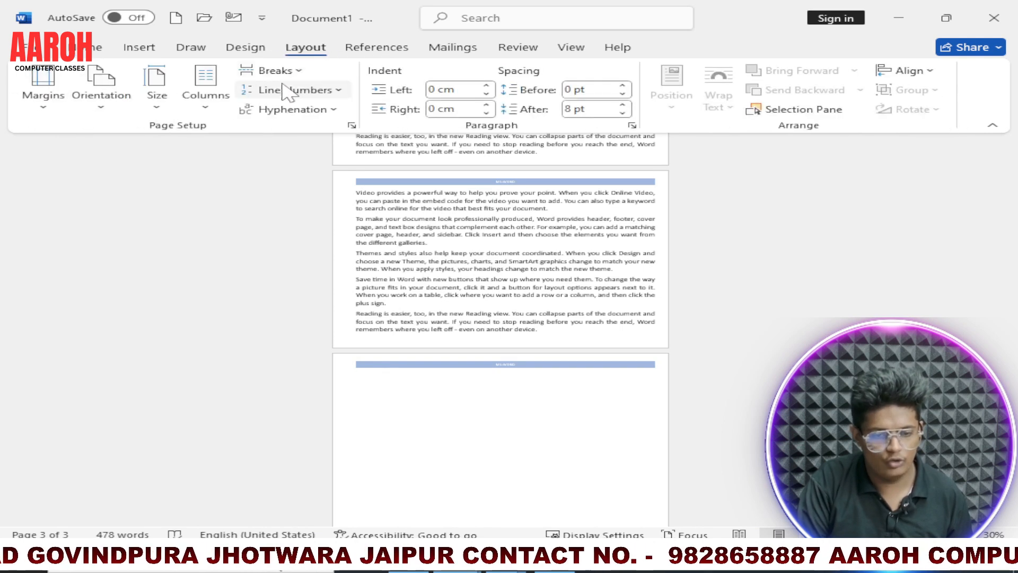
pyautogui.click(278, 70)
pyautogui.click(344, 300)
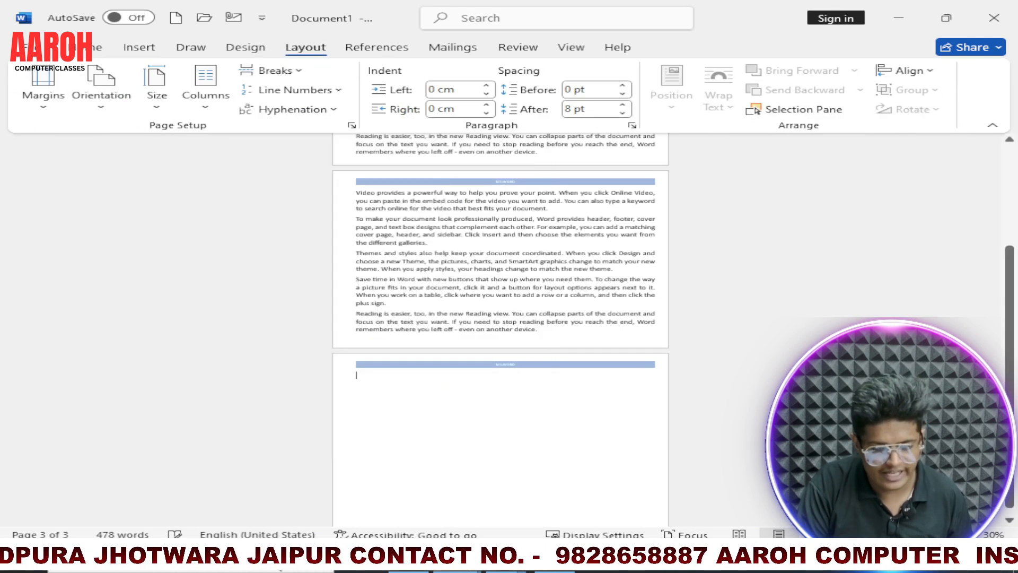
# Step: Insert a page break on the blank third page to add a further page
pyautogui.scroll(-1, 489, 419)
pyautogui.scroll(5, 448, 415)
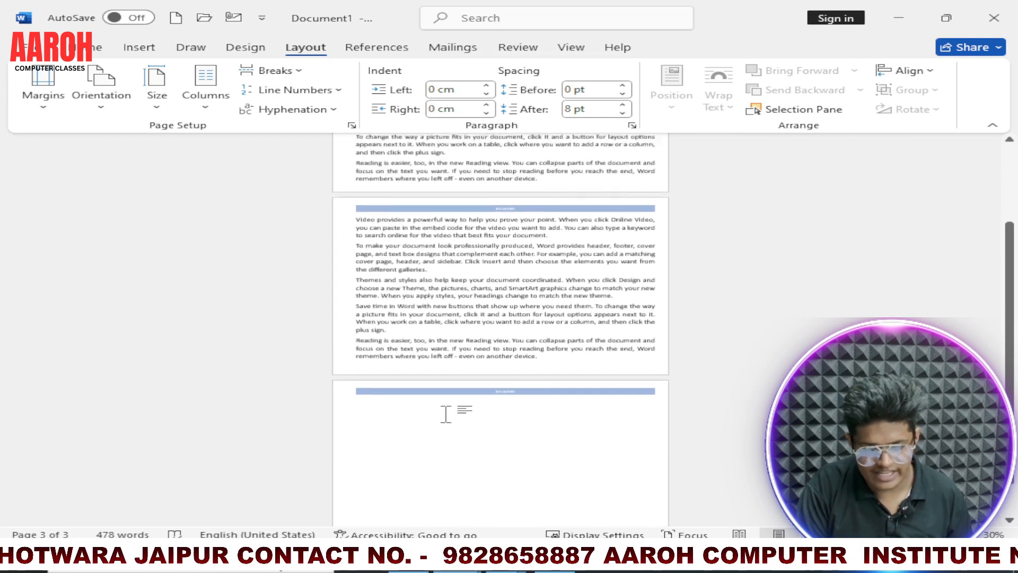
pyautogui.scroll(-3, 449, 417)
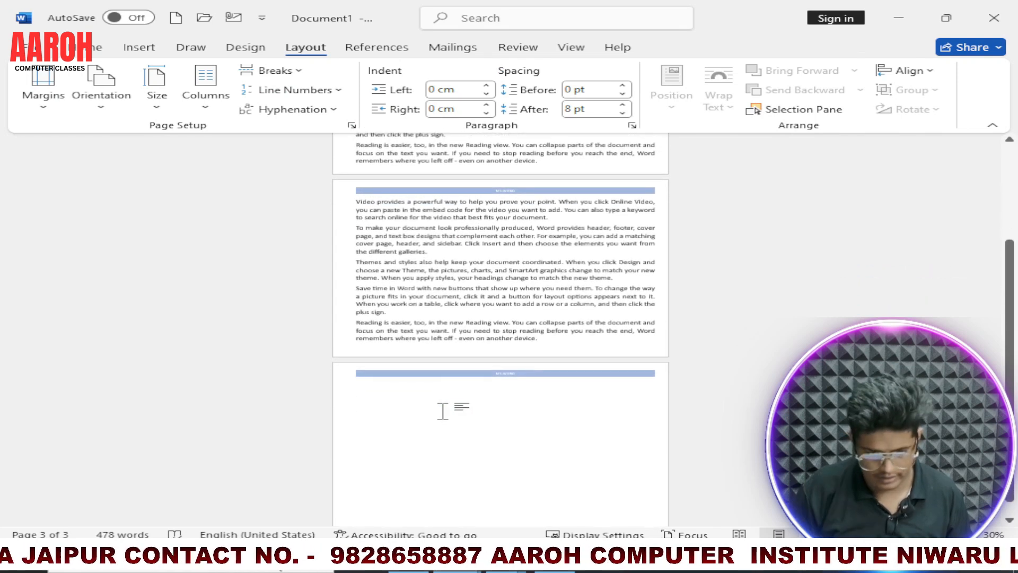
pyautogui.hotkey('ctrl', 'Return')
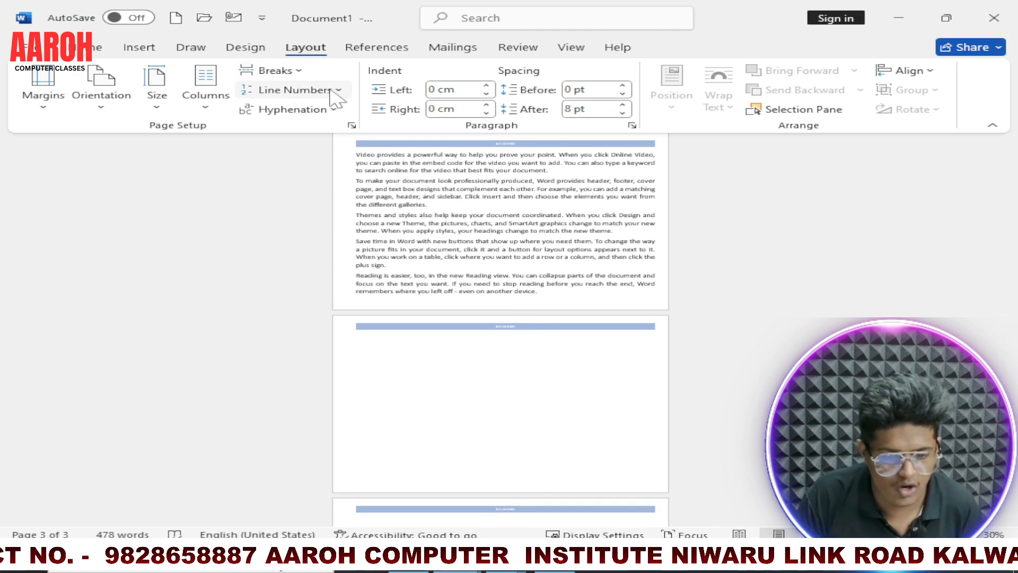
pyautogui.click(302, 89)
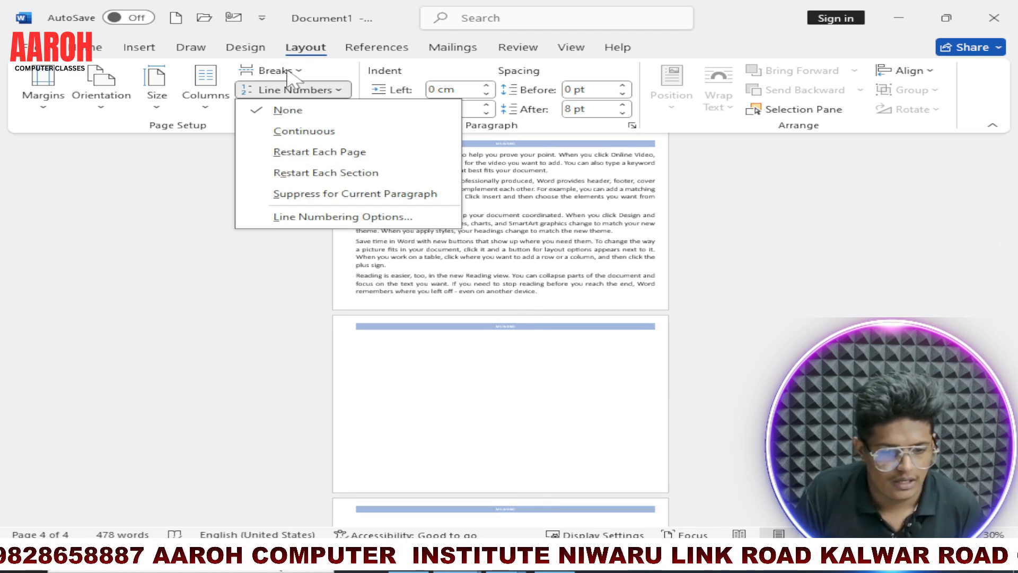
pyautogui.click(273, 70)
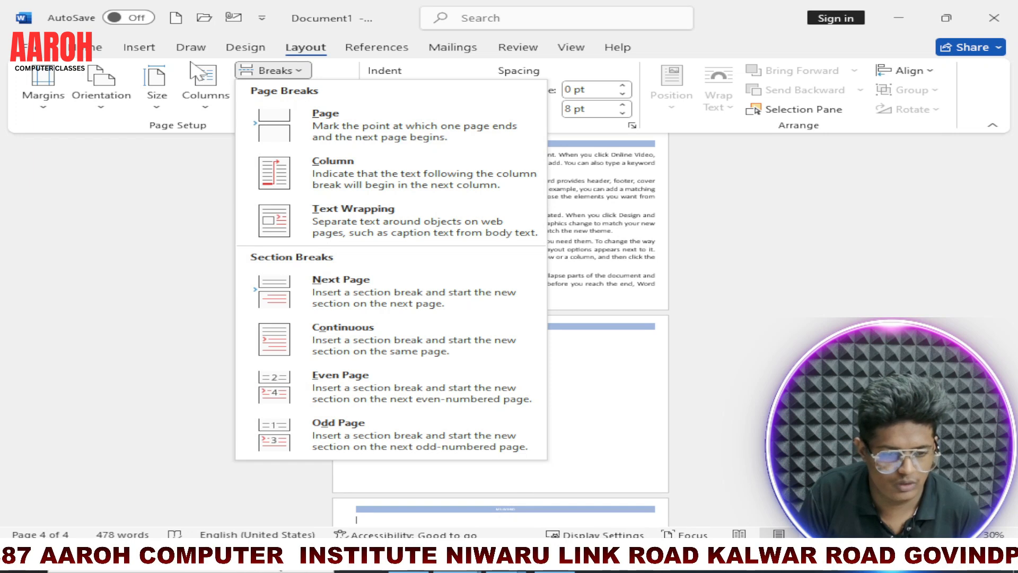
pyautogui.click(220, 234)
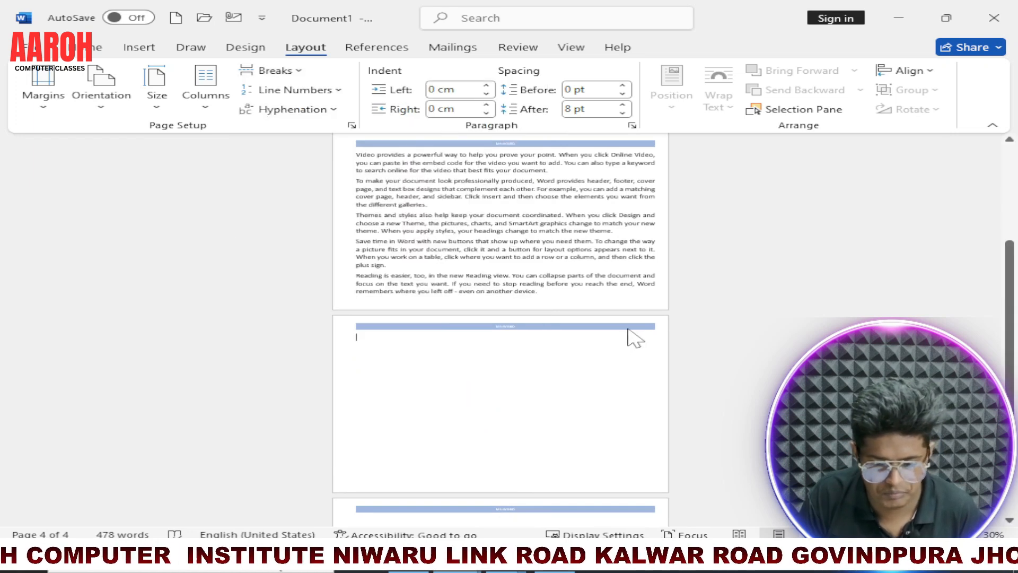
# Step: Open the header of page 3 to examine the header and footer section labels across the pages, and close header and footer editing
pyautogui.doubleClick(514, 327)
pyautogui.scroll(-2, 538, 382)
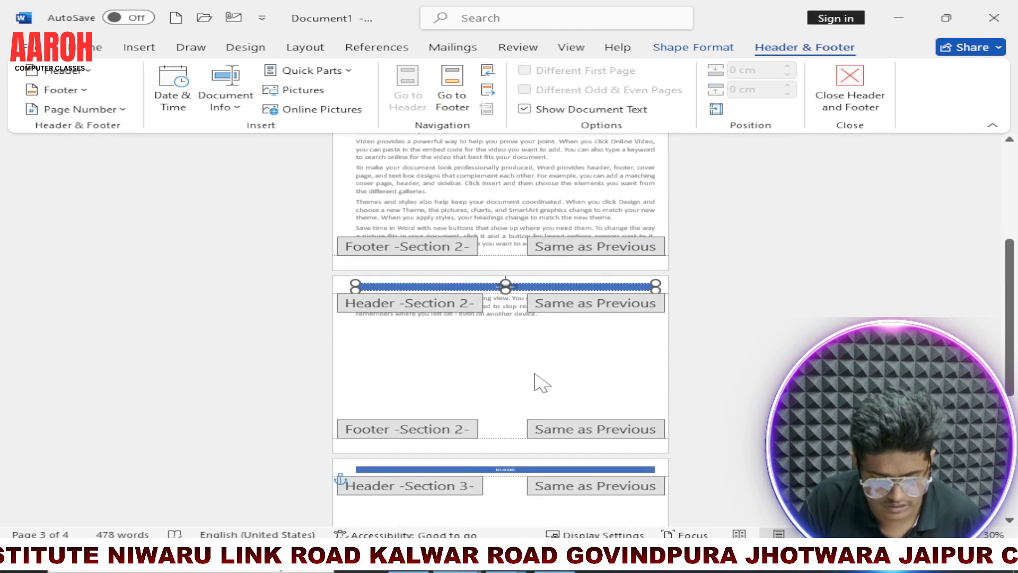
pyautogui.scroll(7, 491, 448)
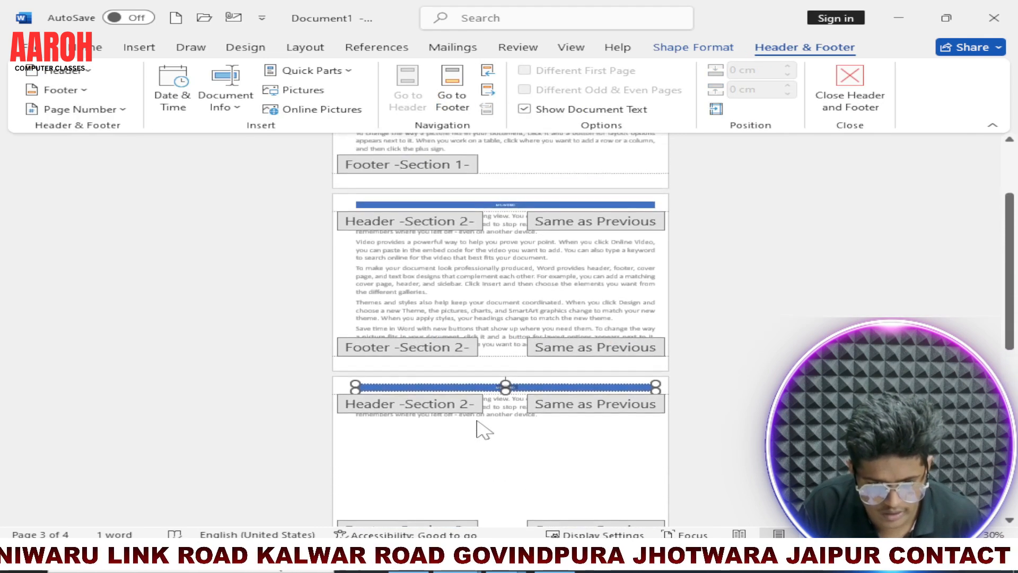
pyautogui.scroll(2, 483, 408)
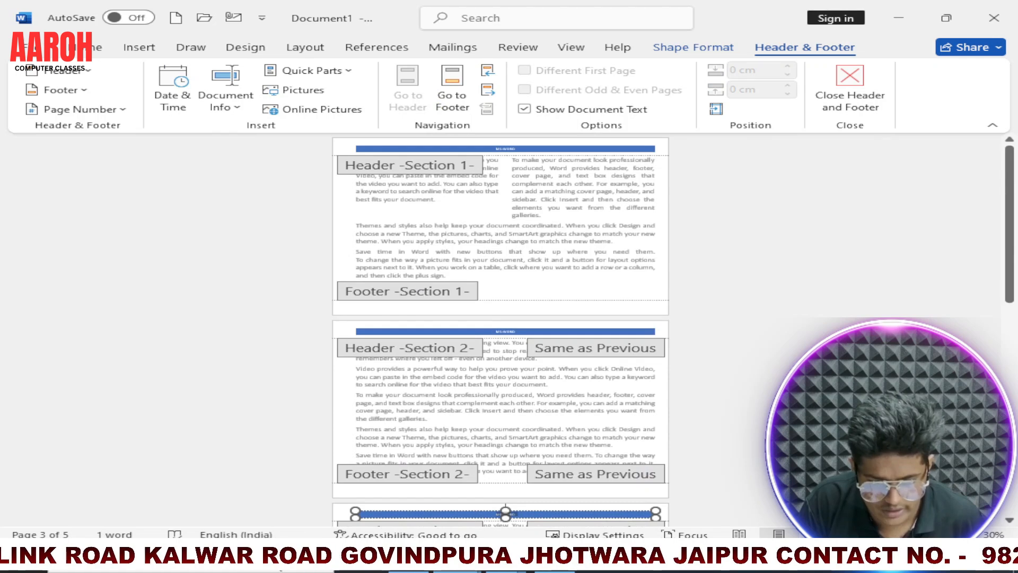
pyautogui.scroll(-6, 465, 371)
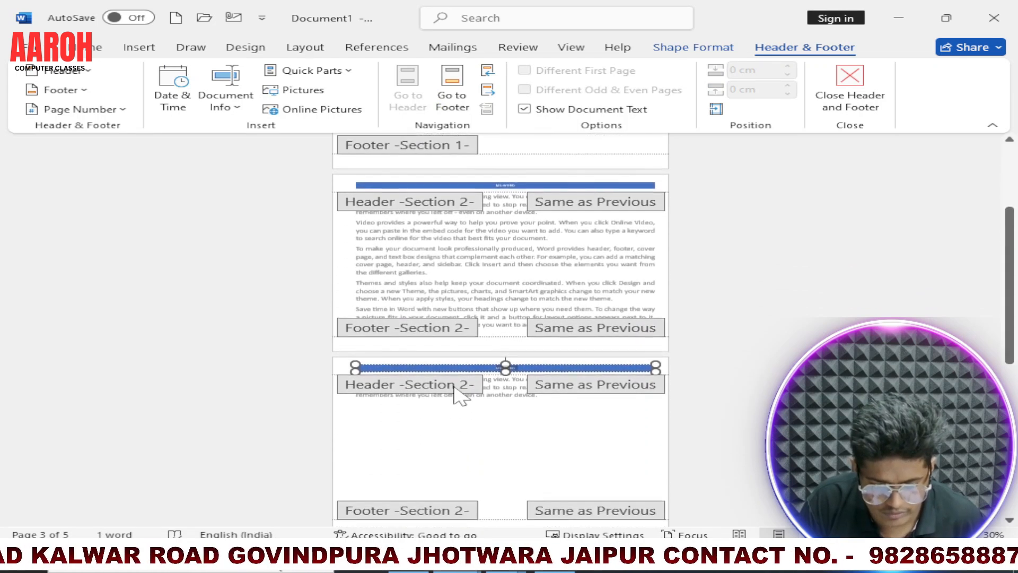
pyautogui.scroll(-1, 443, 504)
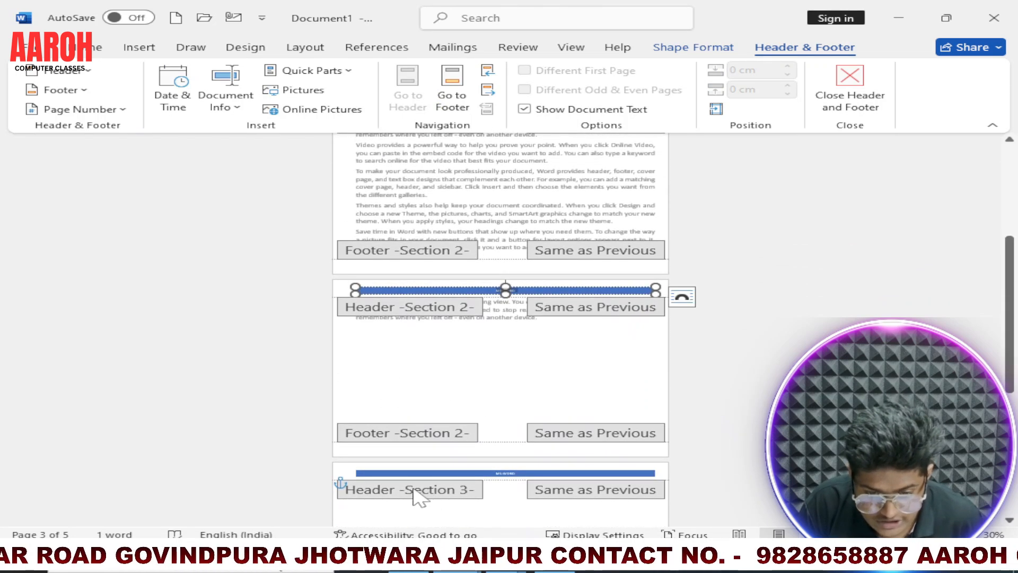
pyautogui.scroll(2, 483, 448)
pyautogui.scroll(2, 476, 440)
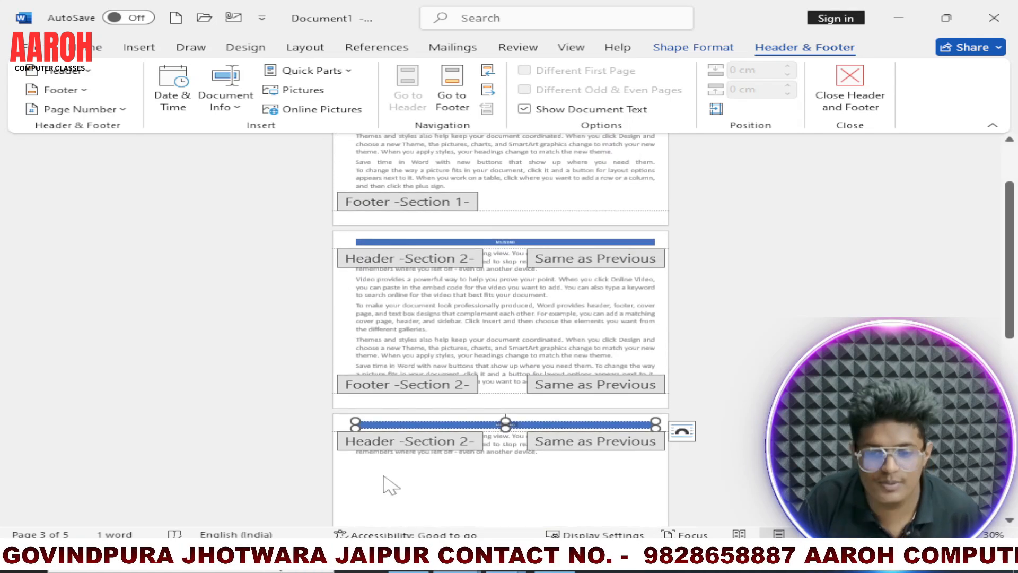
pyautogui.scroll(1, 419, 470)
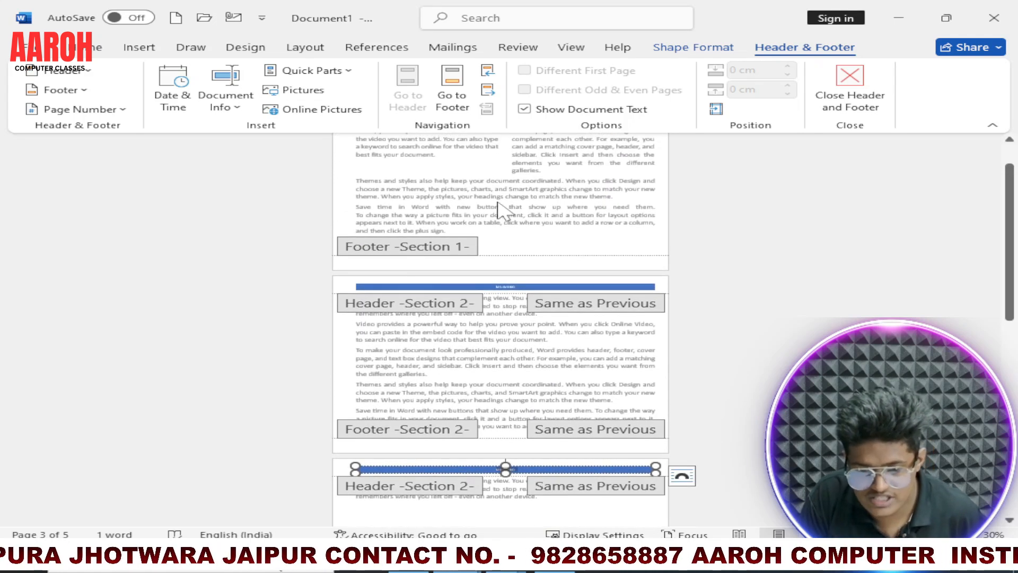
pyautogui.scroll(-4, 506, 353)
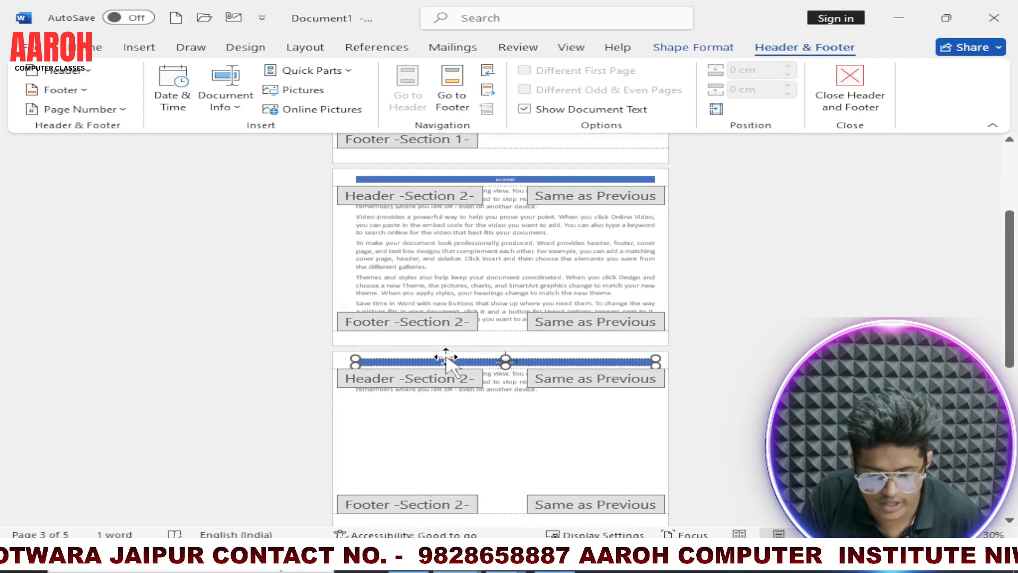
pyautogui.scroll(1, 493, 197)
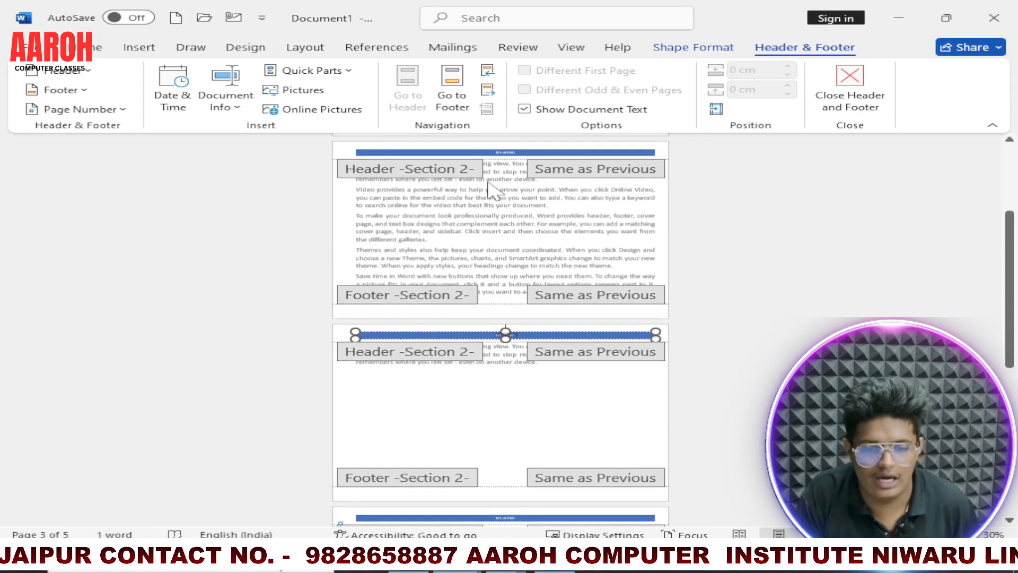
pyautogui.click(306, 49)
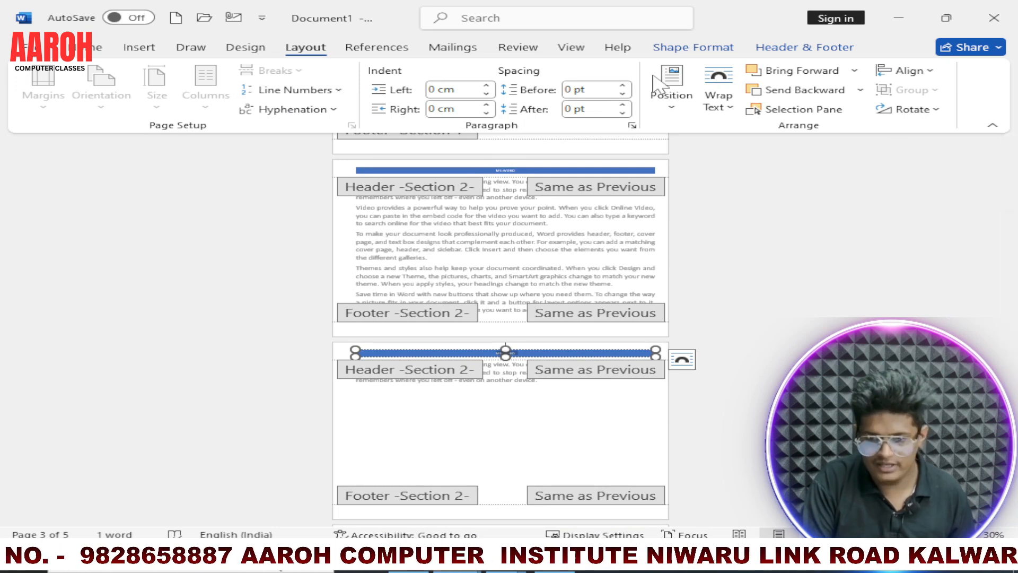
pyautogui.click(798, 47)
pyautogui.click(849, 85)
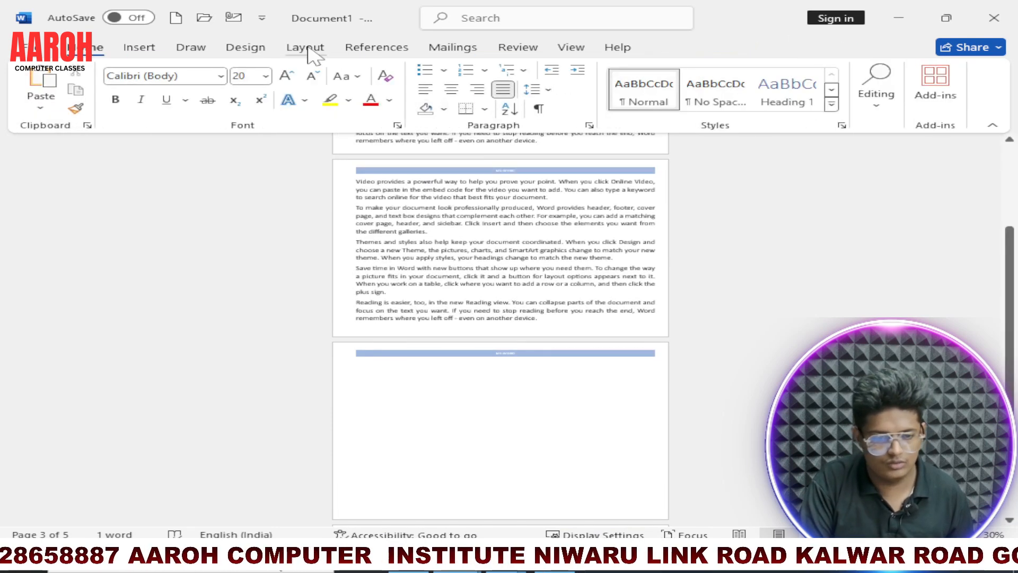
pyautogui.click(210, 49)
pyautogui.click(306, 48)
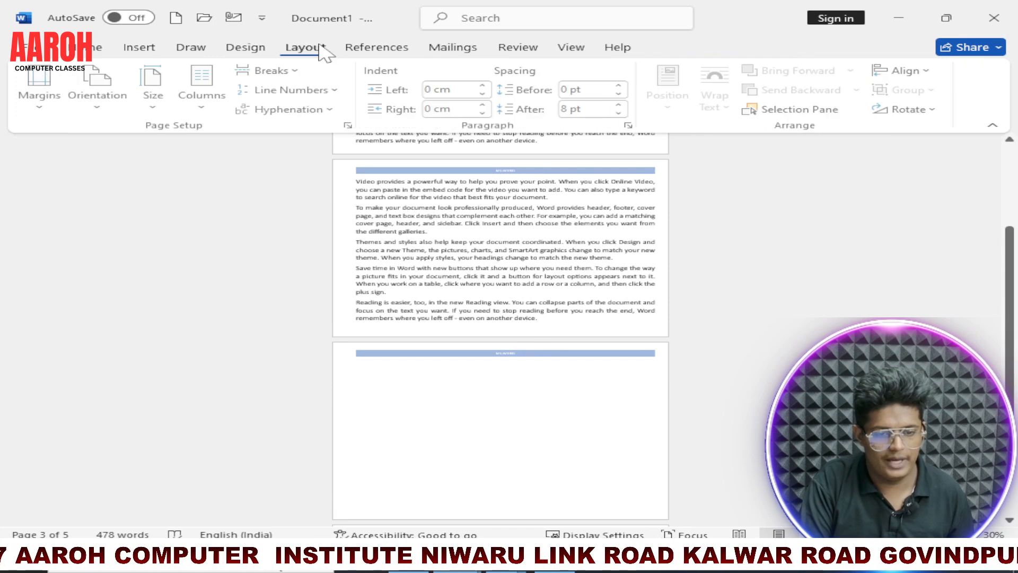
pyautogui.click(273, 70)
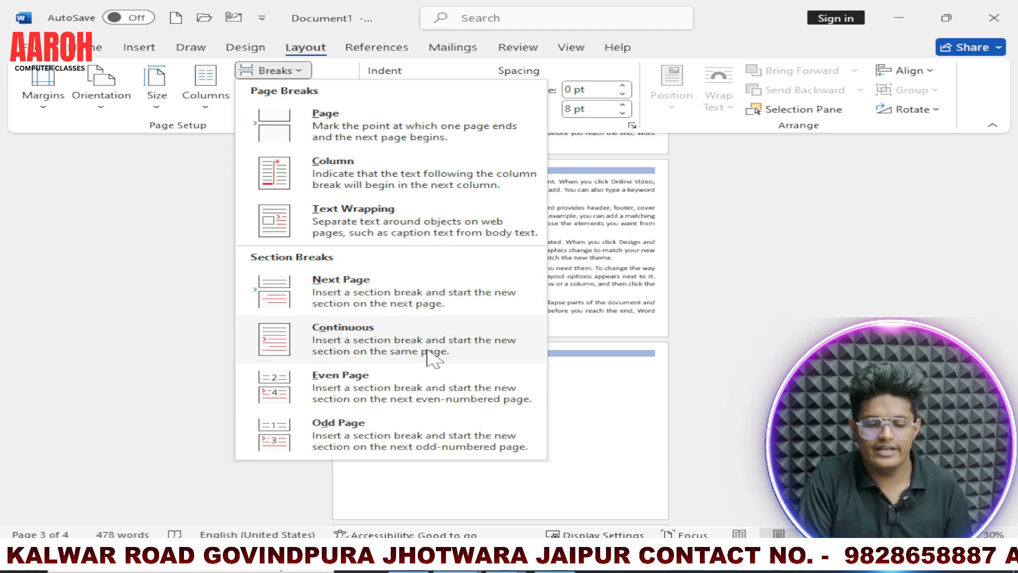
pyautogui.click(414, 403)
# Step: Insert an Even Page section break before the "Reading is easier" paragraph on page 1
pyautogui.scroll(3, 563, 329)
pyautogui.scroll(1, 558, 322)
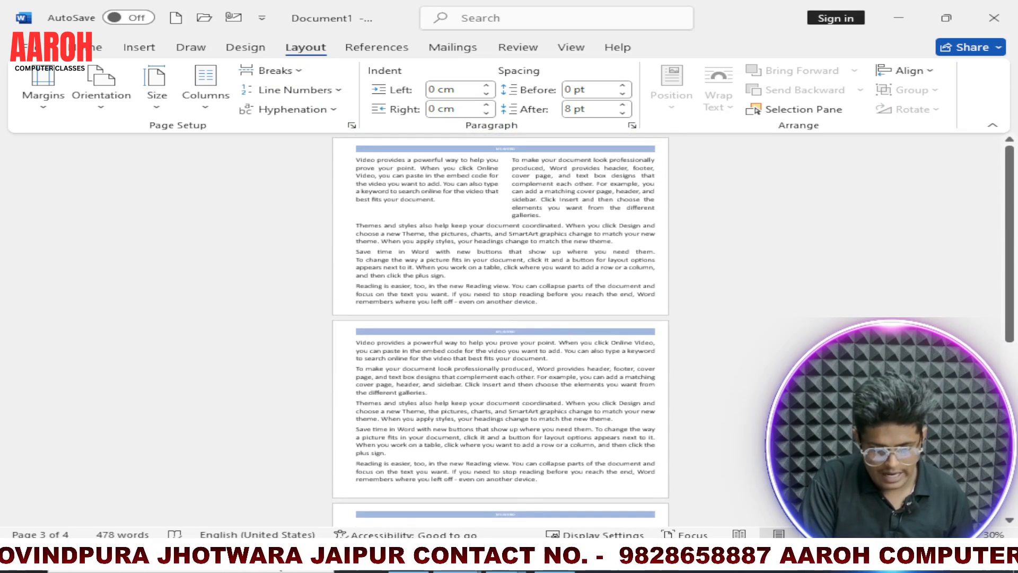
pyautogui.scroll(6, 501, 265)
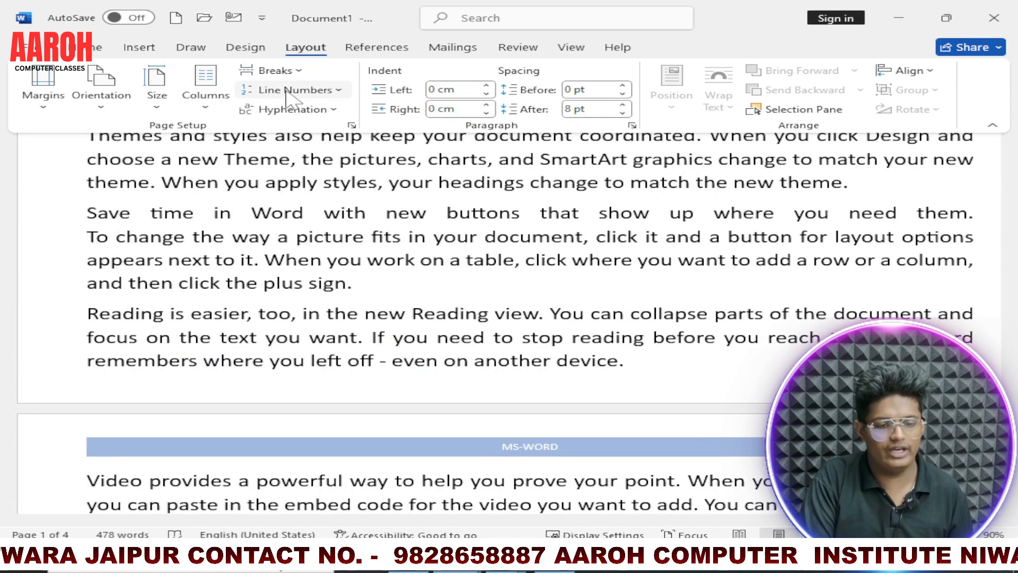
pyautogui.click(273, 71)
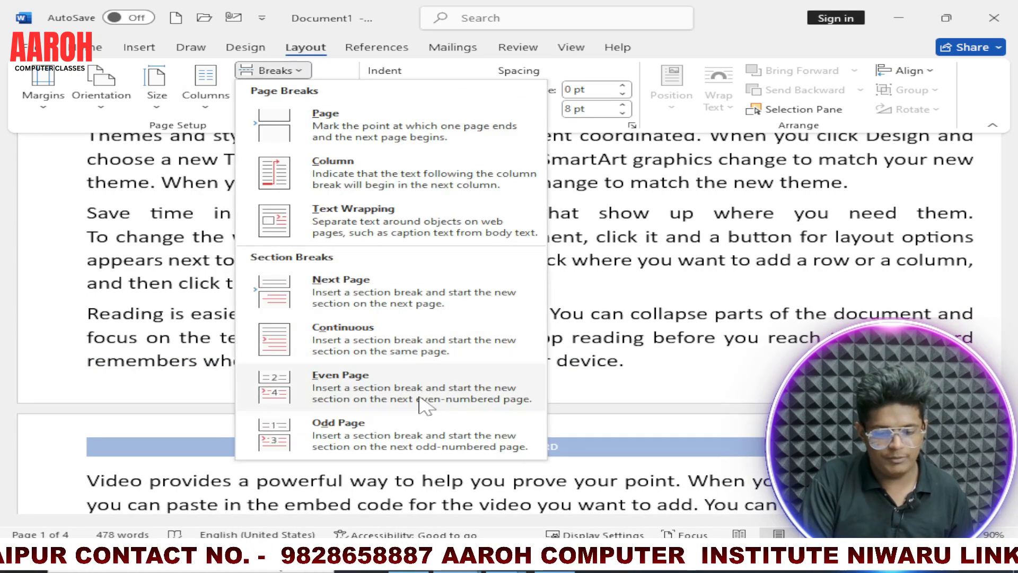
pyautogui.click(424, 403)
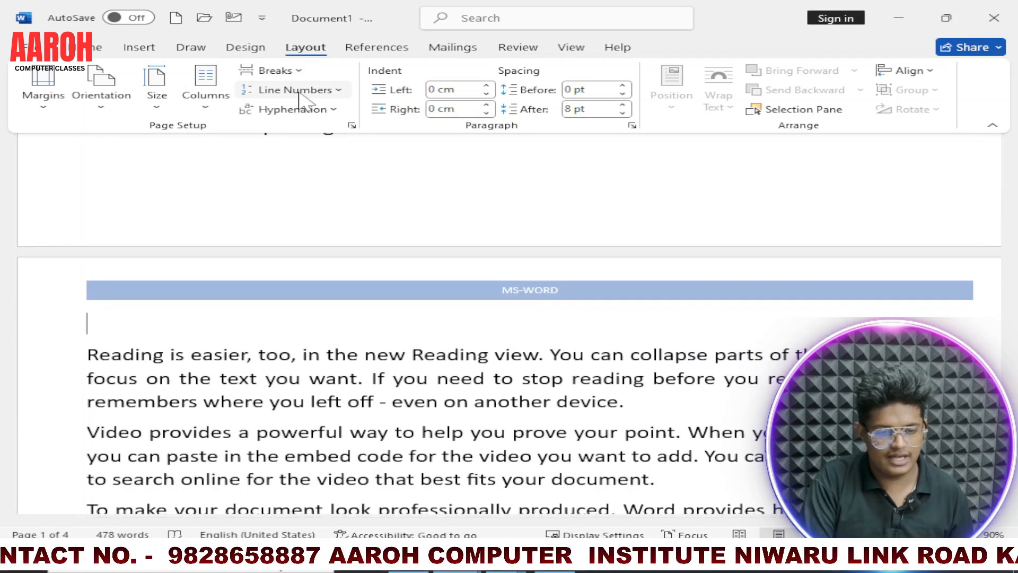
# Step: Insert an Odd Page section break above the "Reading is easier" paragraph on page 2 and view the resulting page arrangement
pyautogui.click(274, 71)
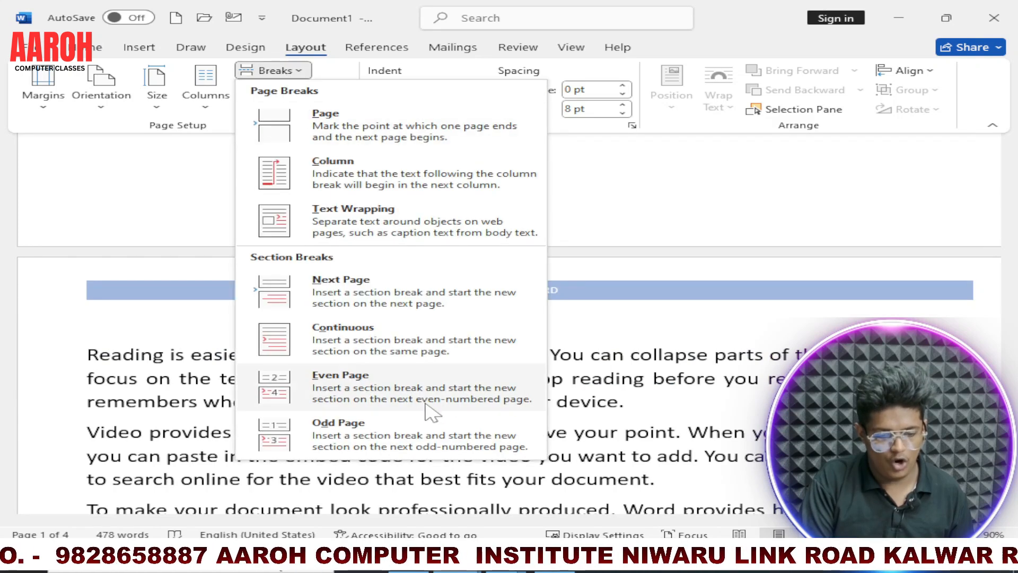
pyautogui.click(422, 432)
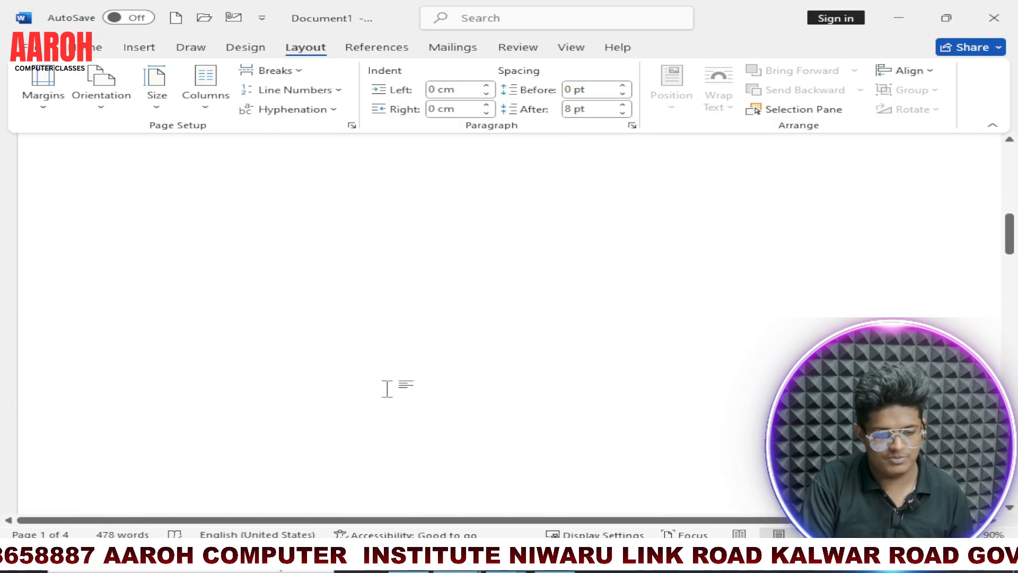
pyautogui.scroll(-8, 387, 389)
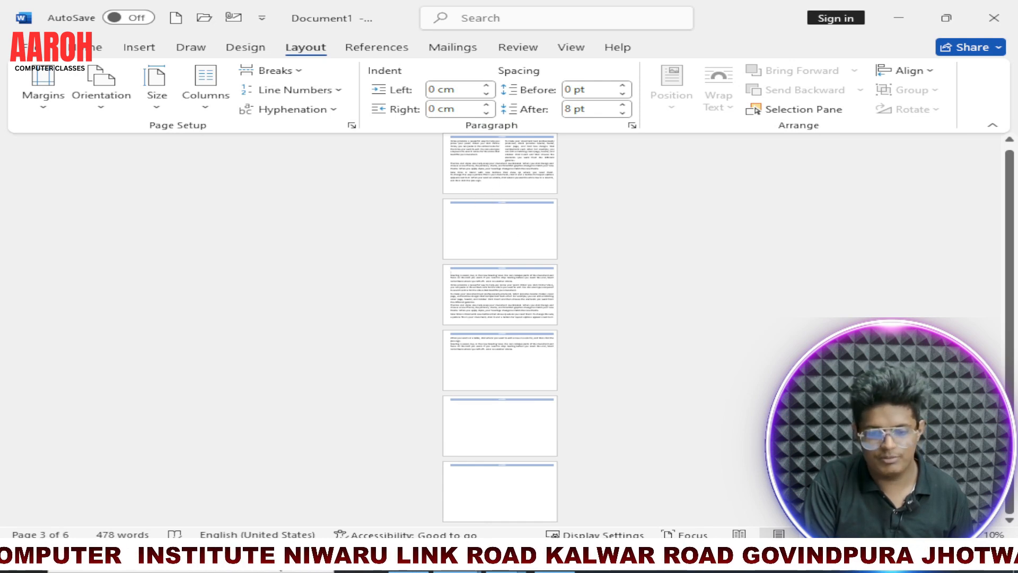
pyautogui.scroll(5, 451, 266)
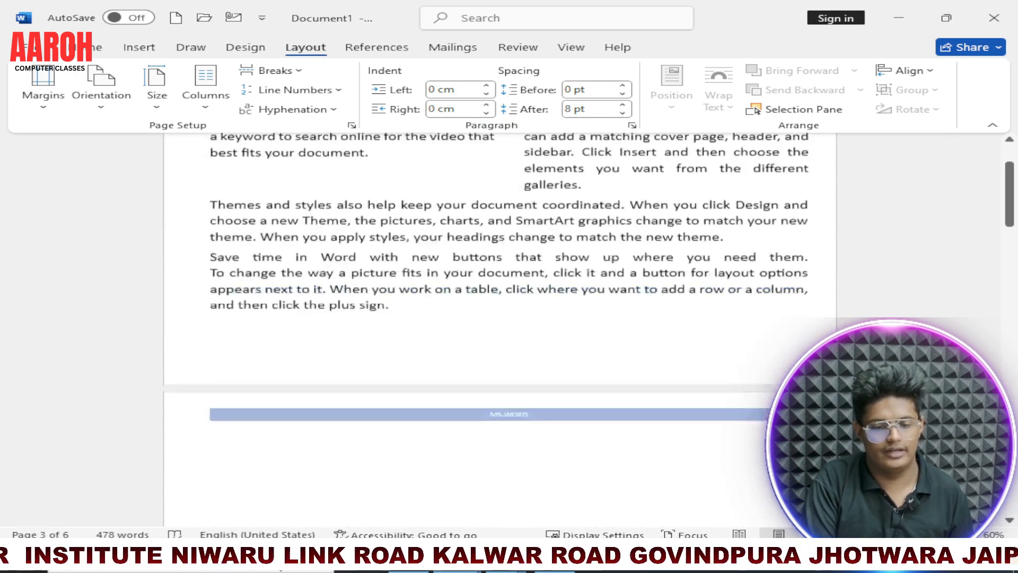
# Step: Apply continuous line numbering to the section containing the "Reading is easier" paragraph on page 3
pyautogui.scroll(2, 285, 175)
pyautogui.click(334, 90)
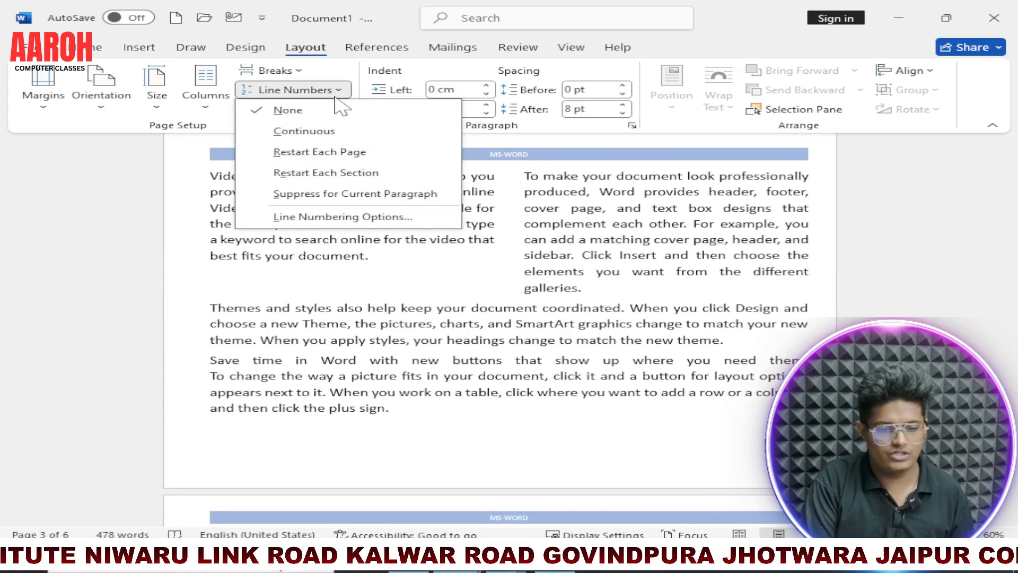
pyautogui.click(294, 139)
pyautogui.scroll(-3, 325, 302)
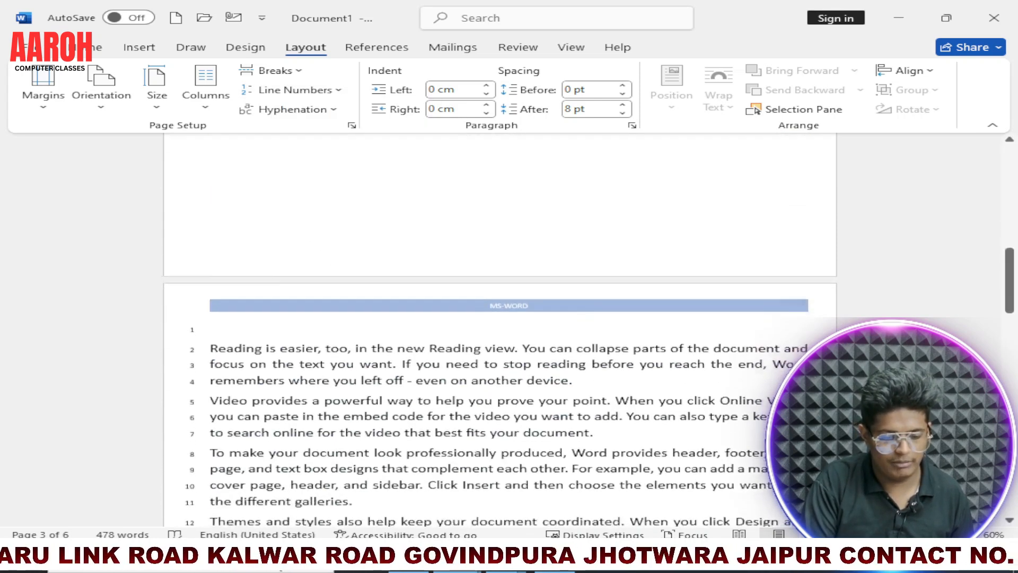
pyautogui.scroll(-3, 500, 318)
# Step: Switch the page 3 section's line numbering to Restart Each Page and check the numbering on the following page
pyautogui.click(318, 90)
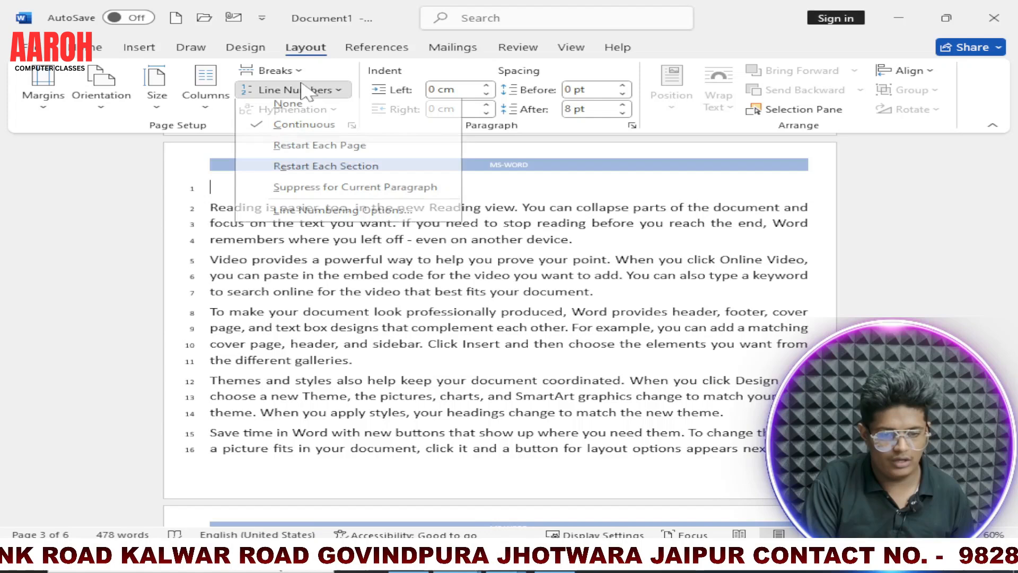
pyautogui.click(315, 154)
pyautogui.scroll(-5, 245, 305)
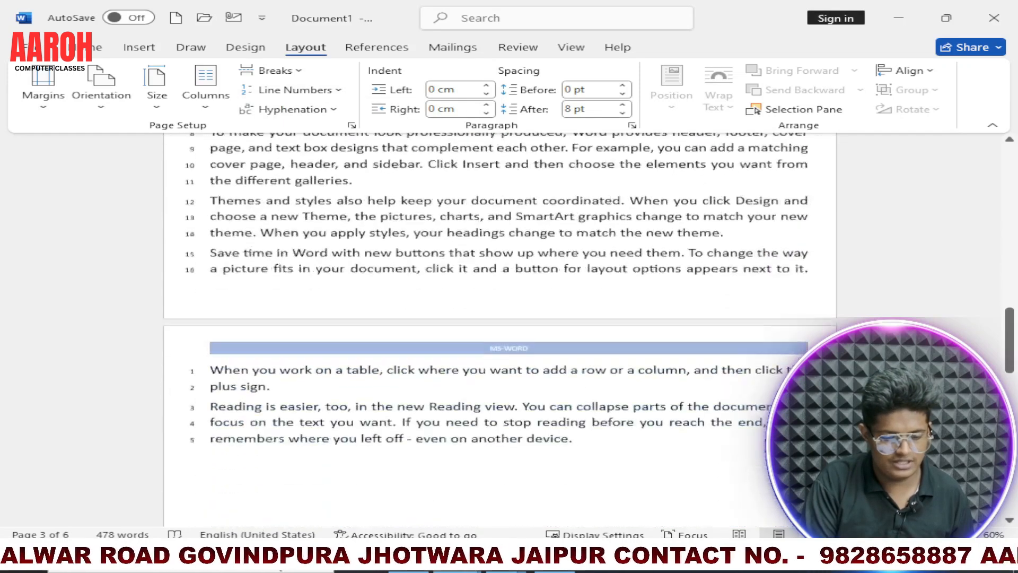
pyautogui.scroll(2, 255, 265)
# Step: Set the line numbering of the section starting on page 3 to Restart Each Section
pyautogui.click(300, 91)
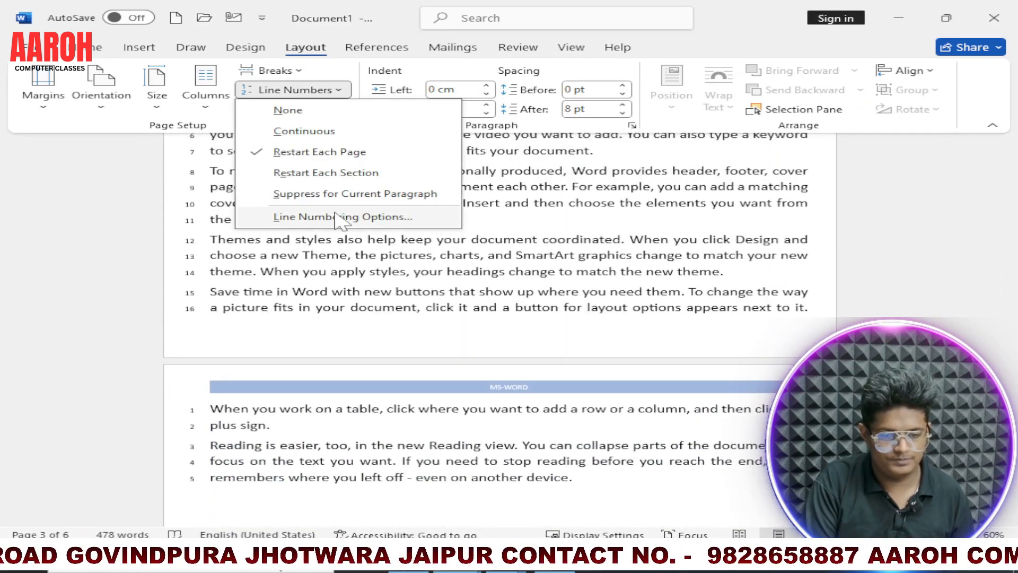
pyautogui.click(328, 174)
pyautogui.scroll(2, 222, 371)
pyautogui.scroll(-2, 223, 371)
pyautogui.scroll(-3, 223, 371)
pyautogui.rightClick(222, 413)
pyautogui.scroll(-6, 180, 391)
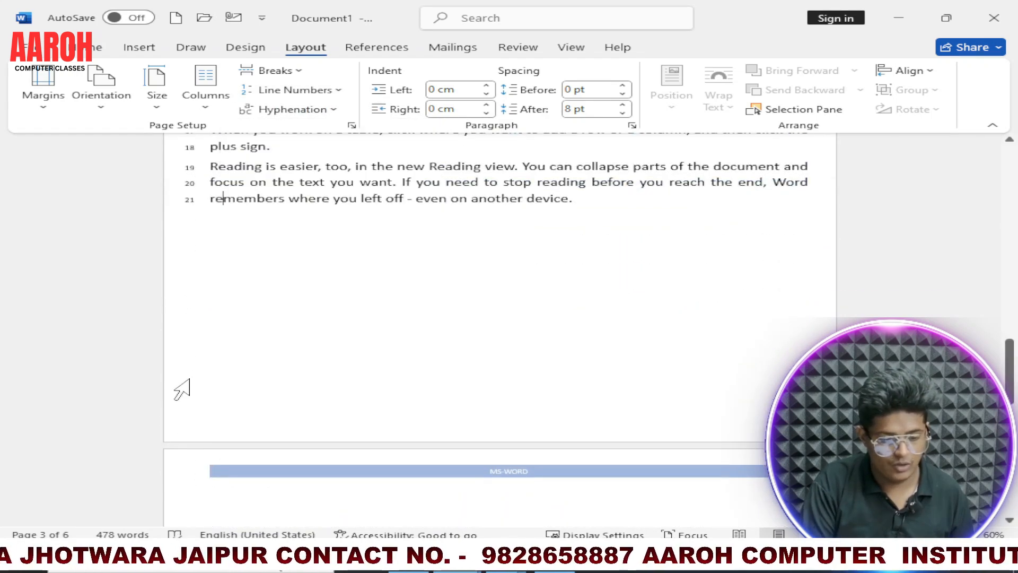
# Step: Examine how the line numbers run across the pages of the document
pyautogui.keyDown('ctrl'); pyautogui.scroll(7, 210, 374); pyautogui.keyUp('ctrl')
pyautogui.scroll(5, 212, 355)
pyautogui.keyDown('ctrl'); pyautogui.scroll(5, 220, 342); pyautogui.keyUp('ctrl')
pyautogui.keyDown('ctrl'); pyautogui.scroll(-10, 212, 340); pyautogui.keyUp('ctrl')
pyautogui.keyDown('ctrl'); pyautogui.scroll(-6, 213, 340); pyautogui.keyUp('ctrl')
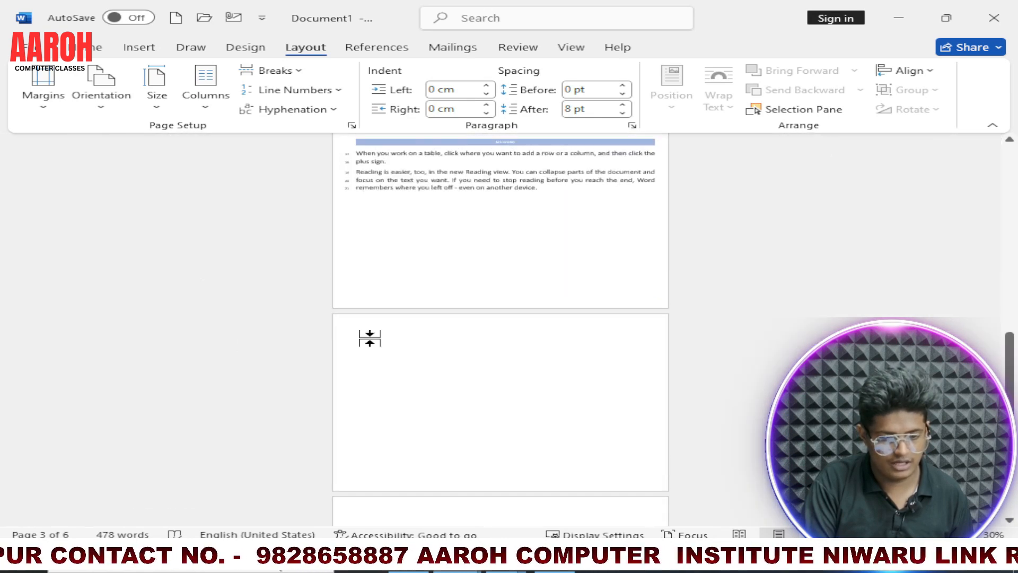
pyautogui.scroll(4, 371, 338)
pyautogui.keyDown('ctrl'); pyautogui.scroll(1, 371, 339); pyautogui.keyUp('ctrl')
pyautogui.keyDown('ctrl'); pyautogui.scroll(4, 225, 318); pyautogui.keyUp('ctrl')
pyautogui.scroll(10, 225, 308)
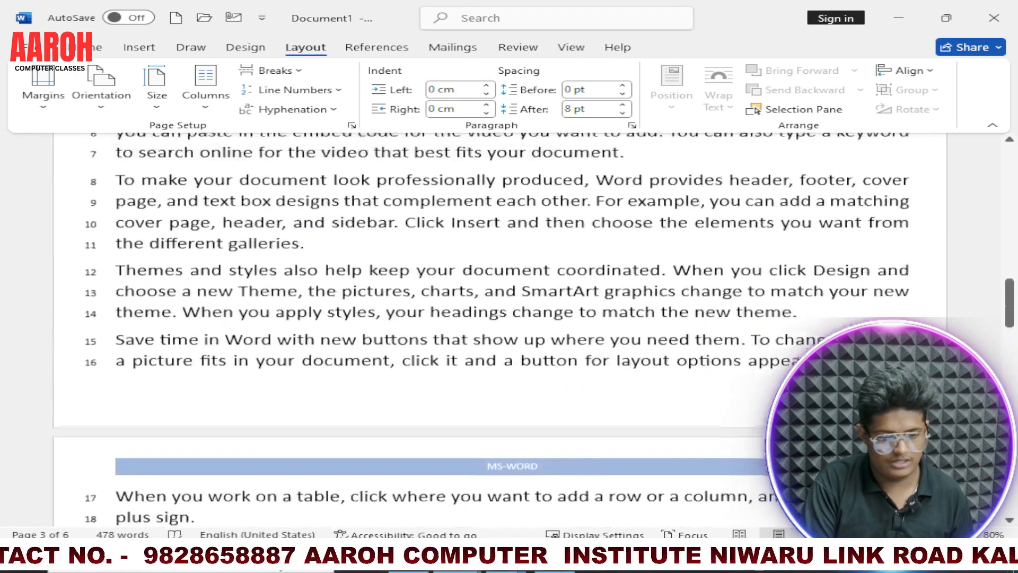
pyautogui.scroll(-12, 225, 315)
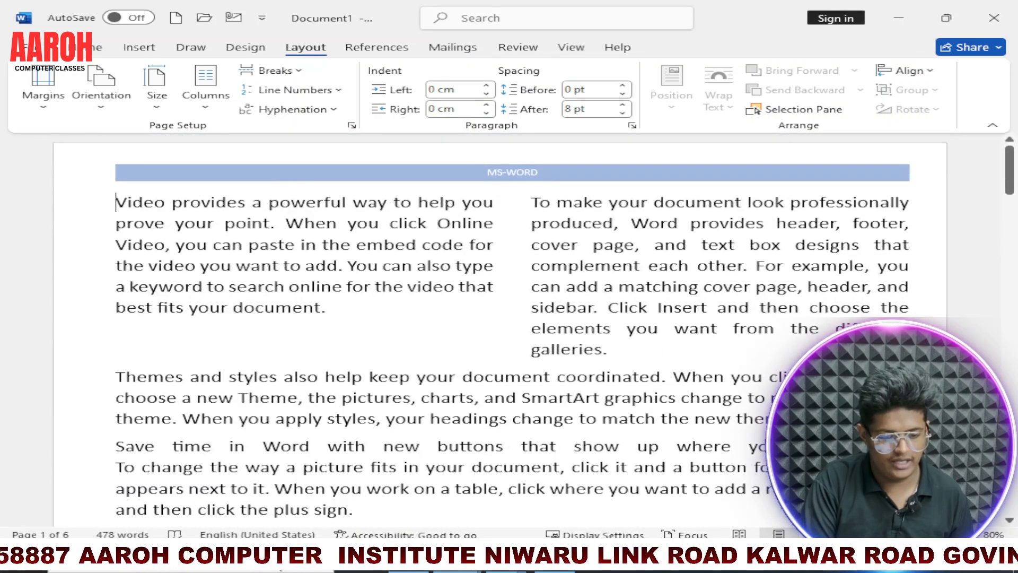
# Step: Add continuous line numbers to the two-column section on page 1, and switch them to Restart Each Page
pyautogui.click(298, 90)
pyautogui.press('Escape')
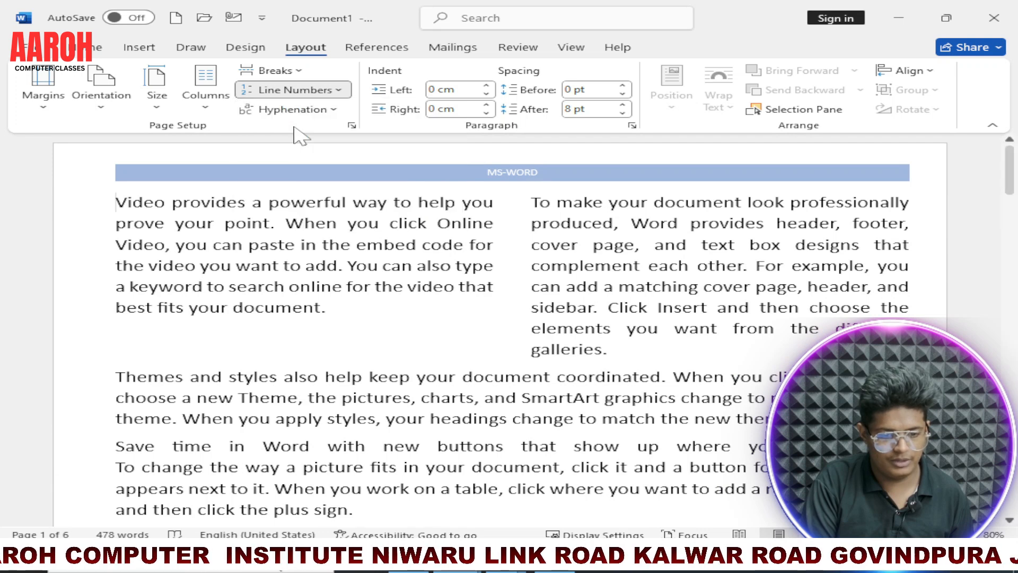
pyautogui.click(303, 95)
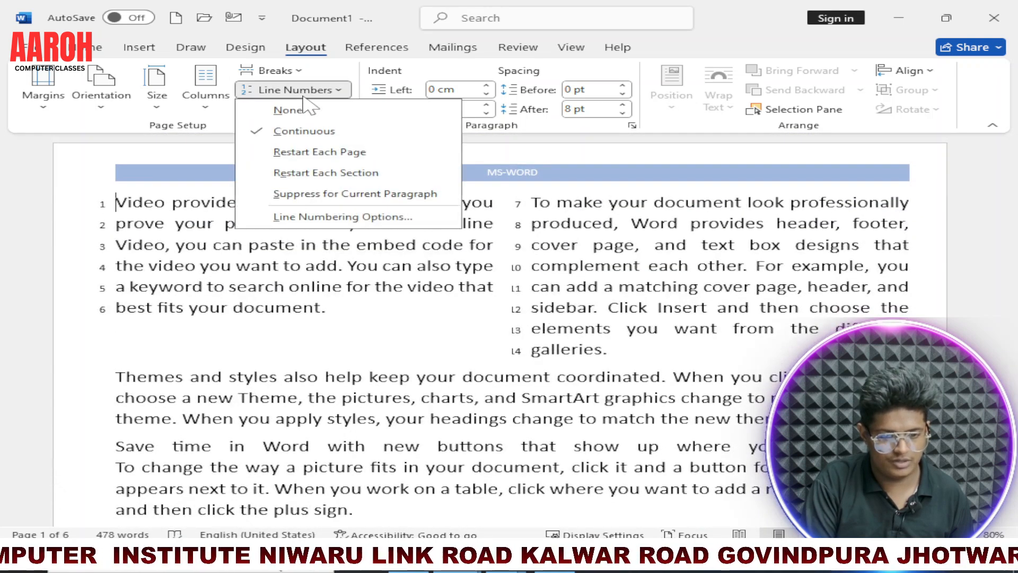
pyautogui.click(300, 152)
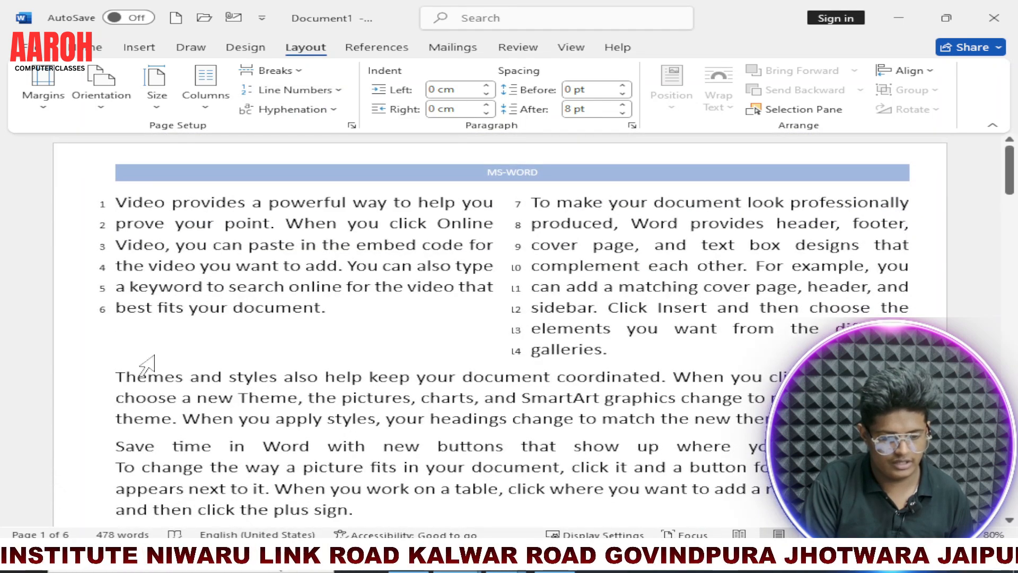
# Step: Apply continuous line numbering to the section with the "Themes and styles" paragraph on page 1
pyautogui.click(327, 109)
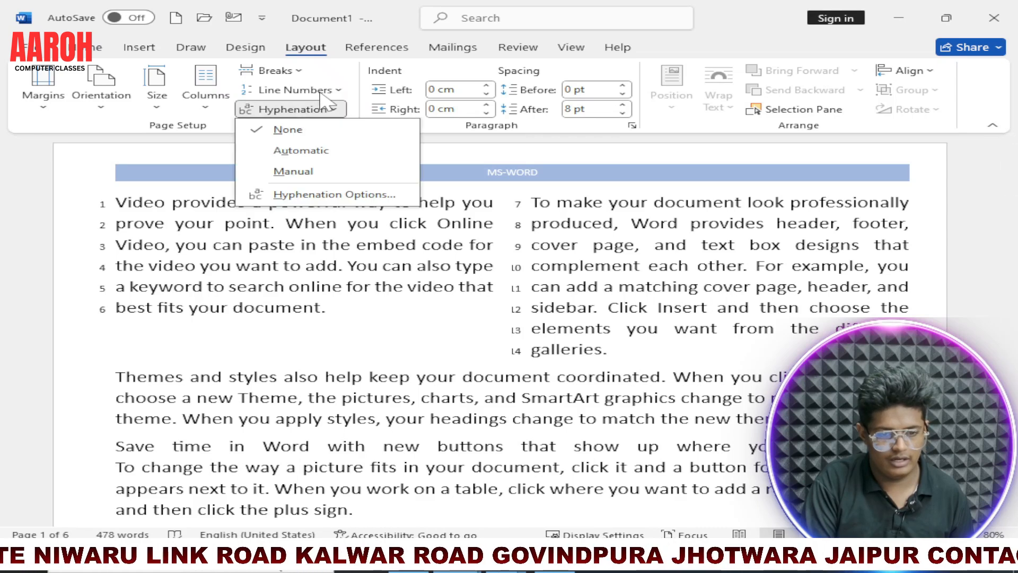
pyautogui.click(295, 89)
pyautogui.click(289, 130)
pyautogui.scroll(-5, 477, 319)
pyautogui.scroll(-4, 94, 306)
pyautogui.scroll(3, 95, 307)
pyautogui.scroll(-1, 95, 306)
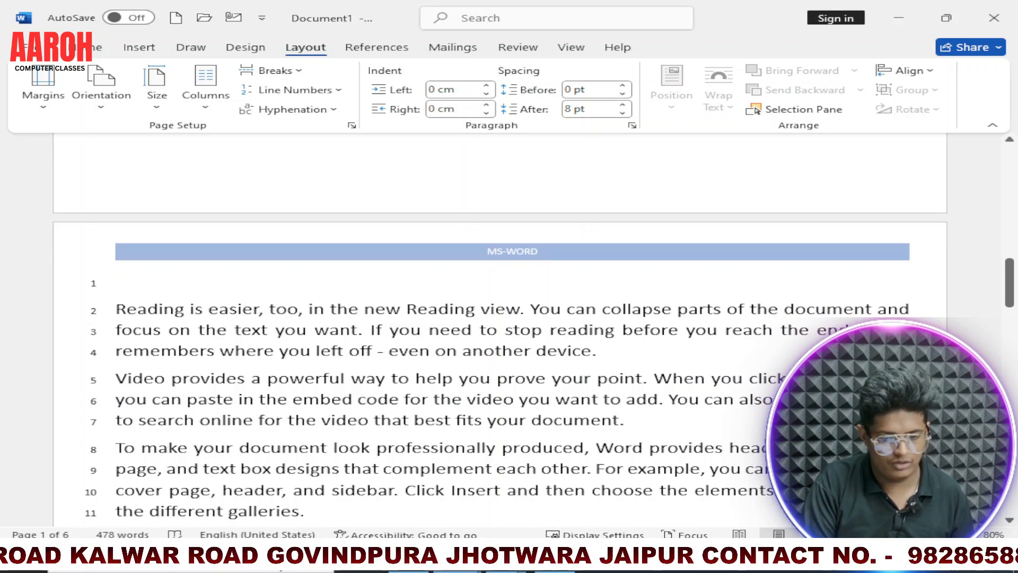
# Step: Delete the blank line above the "Reading is easier" paragraph on page 3
pyautogui.scroll(1, 478, 318)
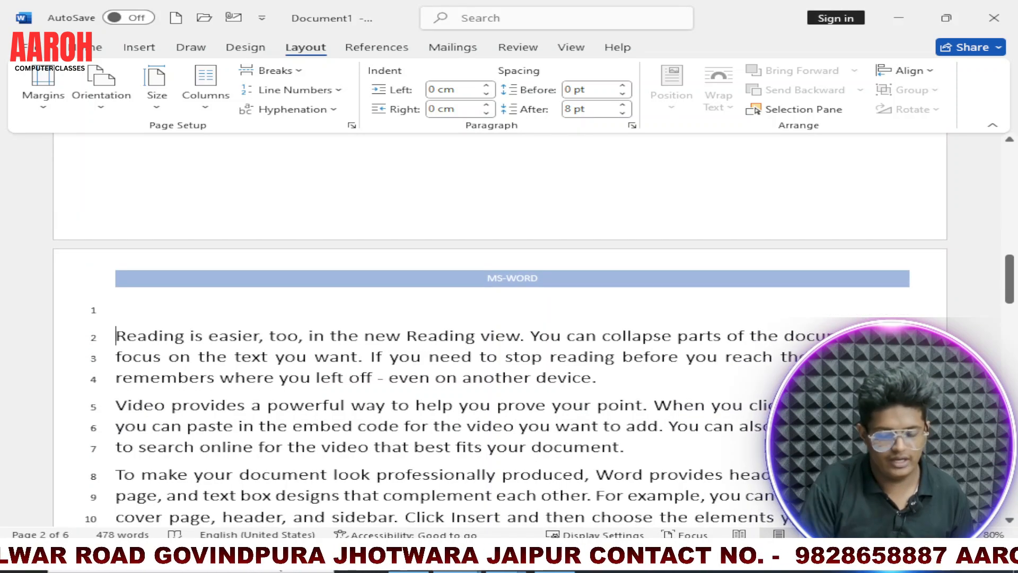
pyautogui.press('Delete')
pyautogui.scroll(20, 105, 339)
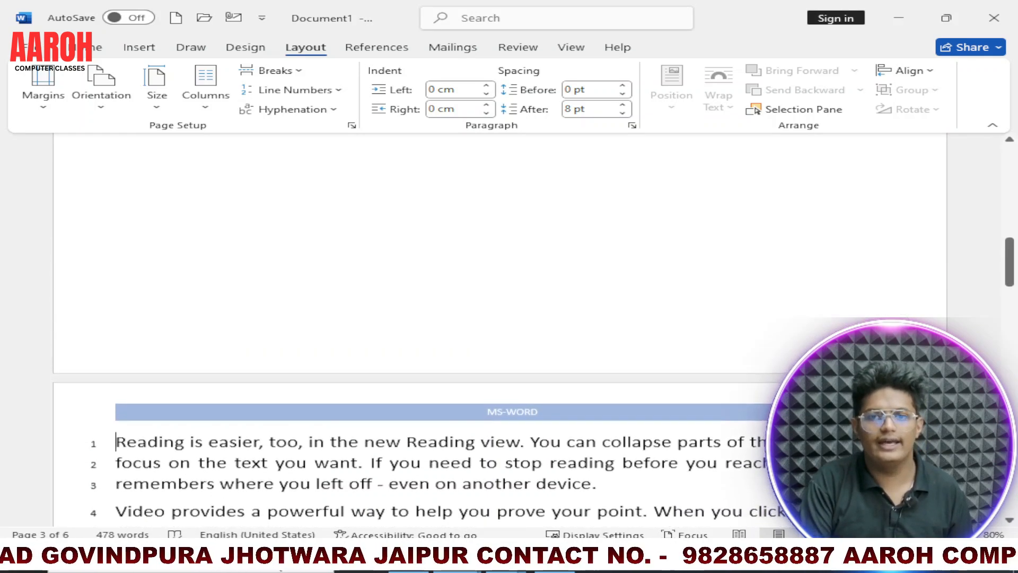
pyautogui.scroll(2, 105, 339)
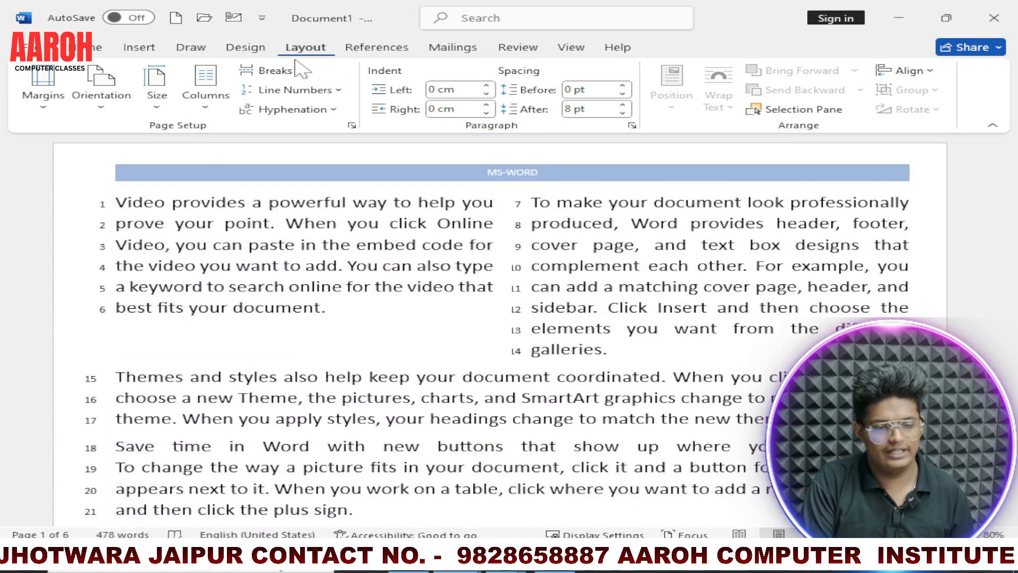
# Step: Look at the line numbering options in Page Setup and close the dialog without changes
pyautogui.click(318, 92)
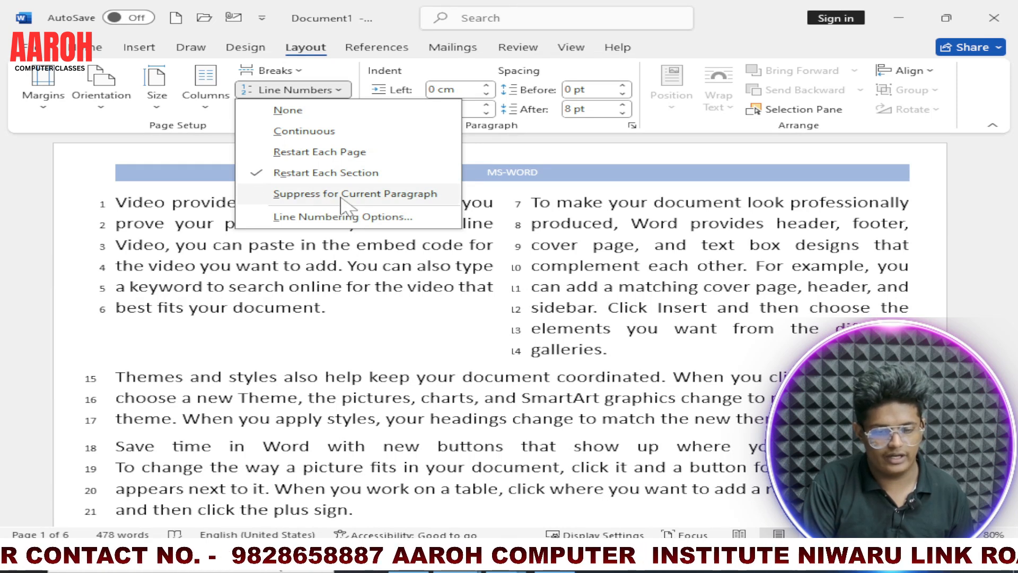
pyautogui.click(370, 218)
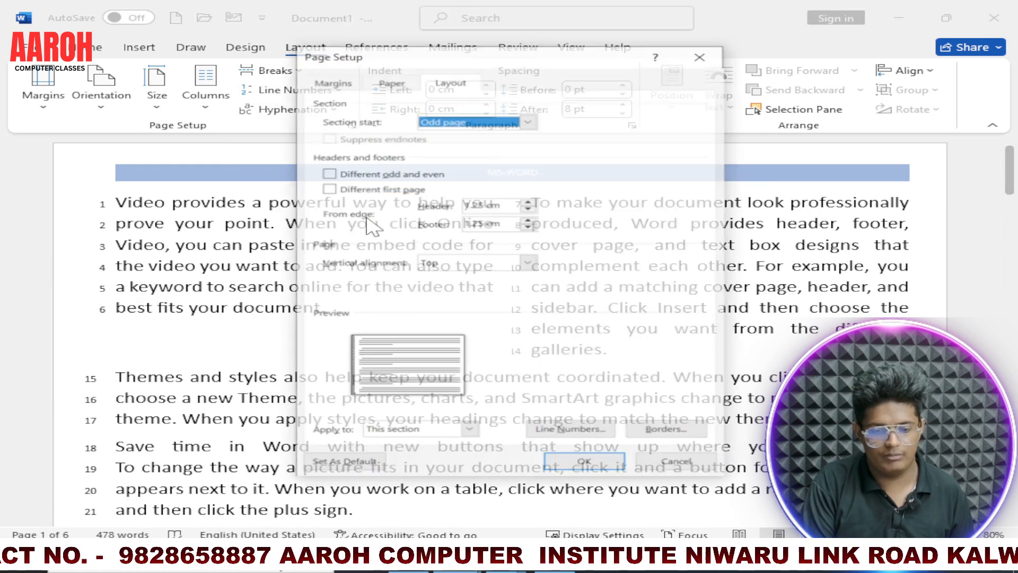
pyautogui.click(701, 54)
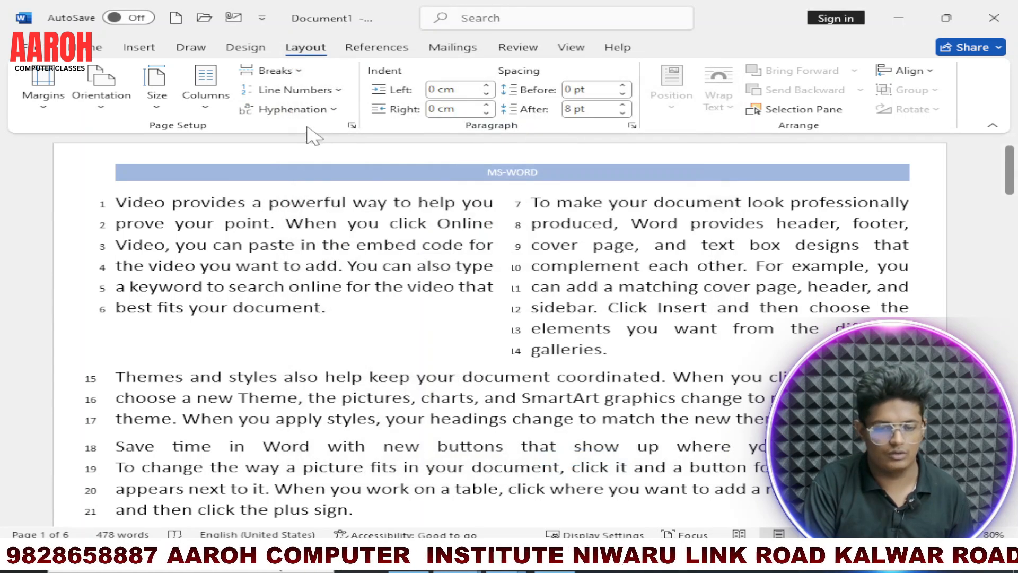
# Step: Select both paragraphs of the two-column text on page 1 and turn on automatic hyphenation
pyautogui.click(319, 109)
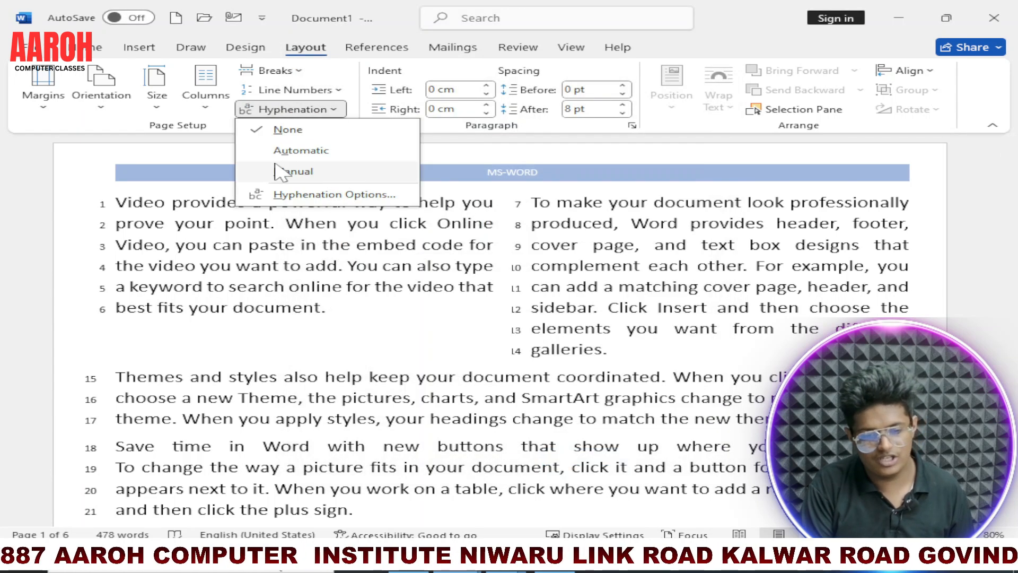
pyautogui.click(313, 270)
pyautogui.moveTo(116, 203); pyautogui.dragTo(618, 352)
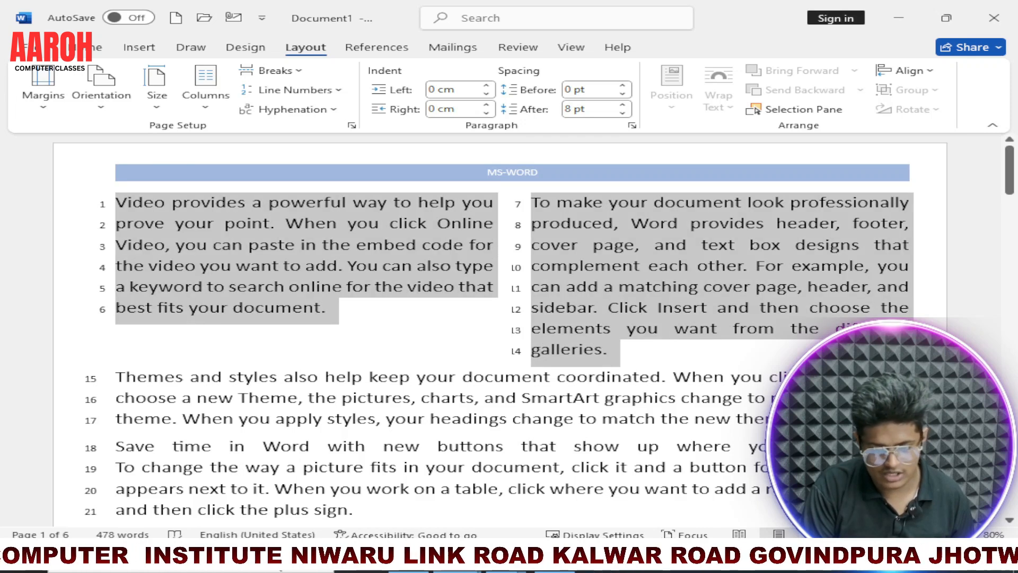
pyautogui.click(293, 110)
pyautogui.click(326, 151)
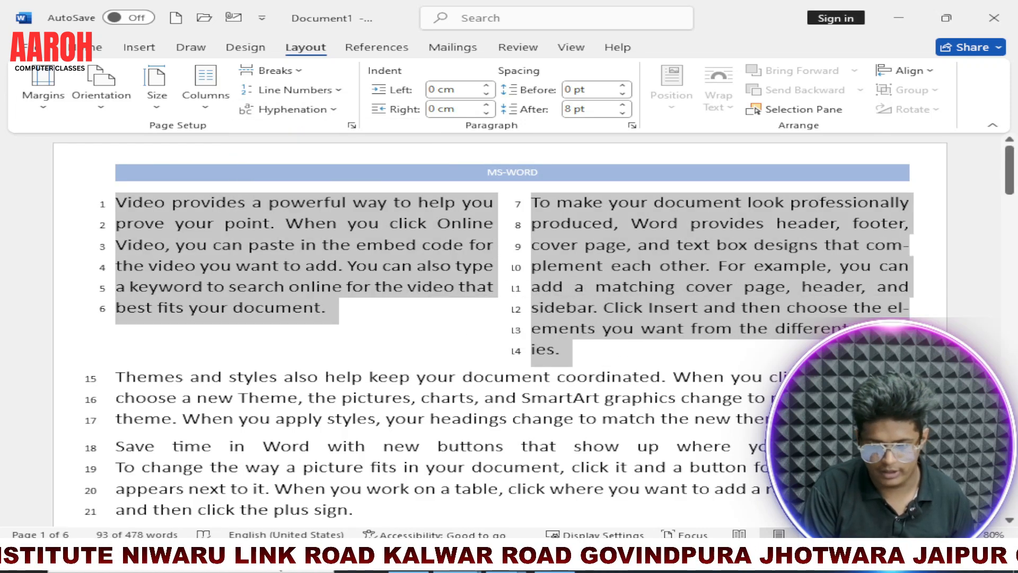
pyautogui.click(572, 349)
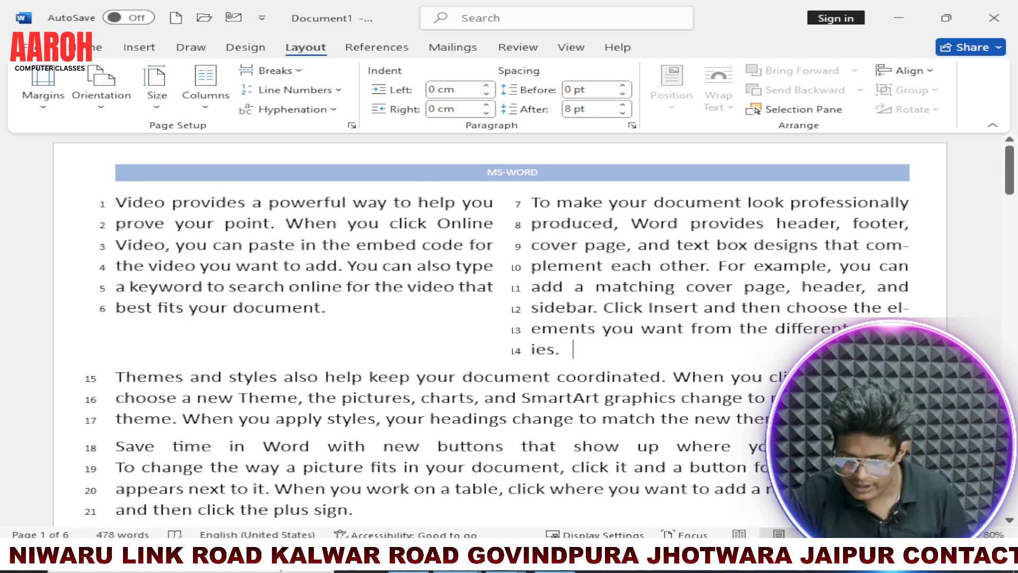
# Step: Examine the hyphenated line endings "com-plement" and "el-ements" in the second column on page 1
pyautogui.keyDown('ctrl'); pyautogui.scroll(3, 501, 329); pyautogui.keyUp('ctrl')
pyautogui.moveTo(752, 520); pyautogui.dragTo(835, 520)
pyautogui.moveTo(407, 325); pyautogui.dragTo(421, 324)
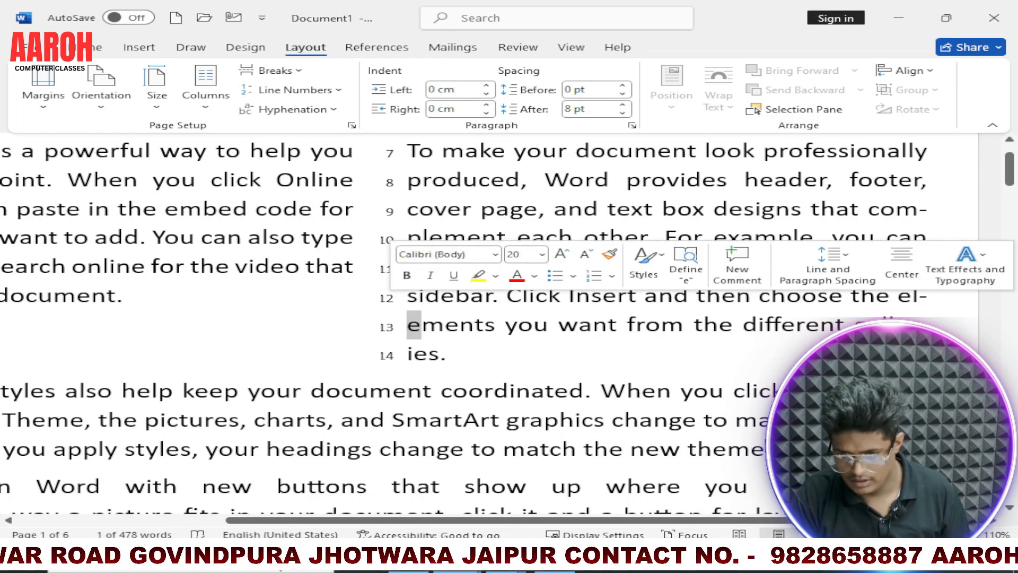
pyautogui.click(482, 237)
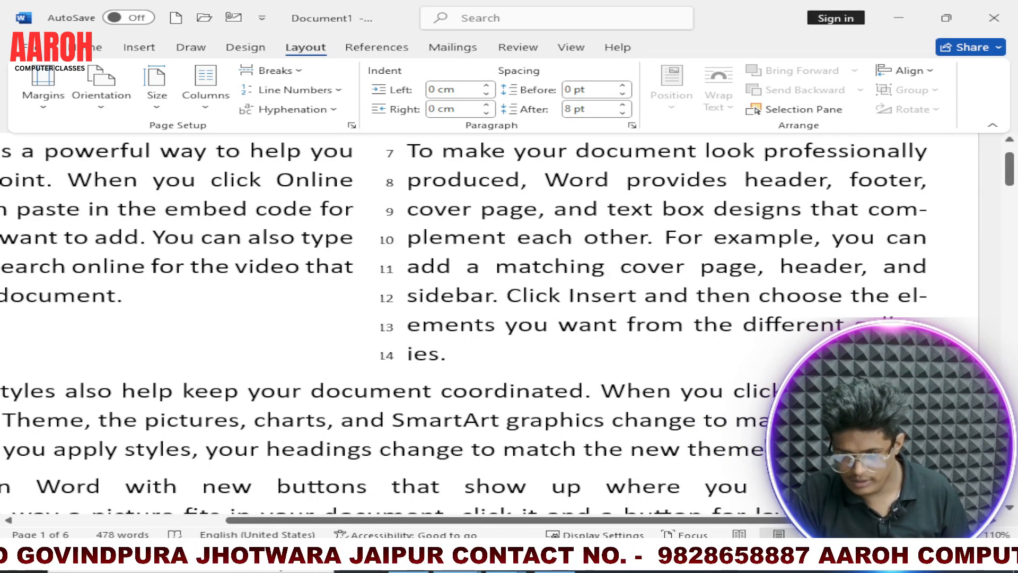
pyautogui.moveTo(927, 210); pyautogui.dragTo(929, 217)
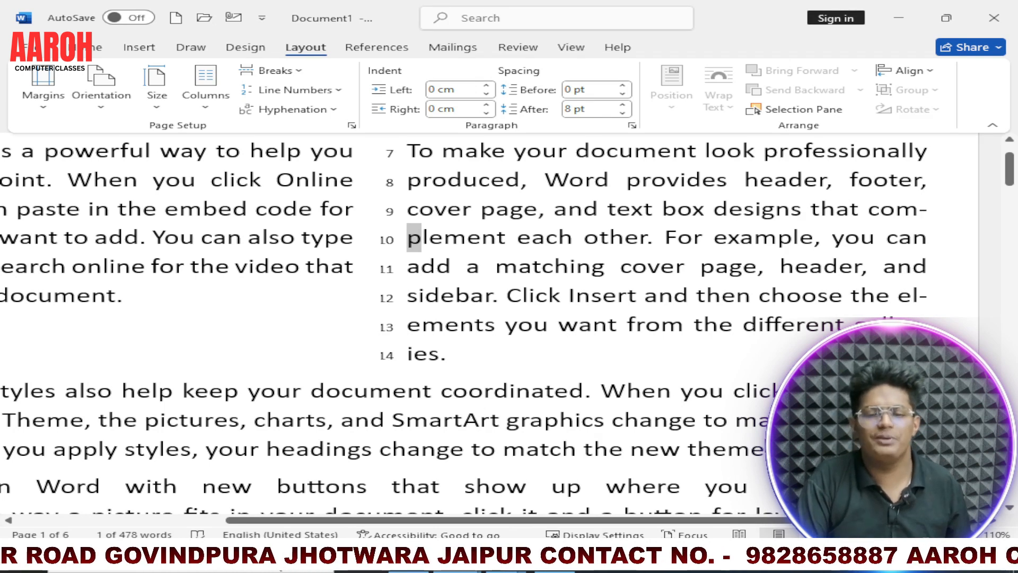
pyautogui.scroll(-3, 509, 323)
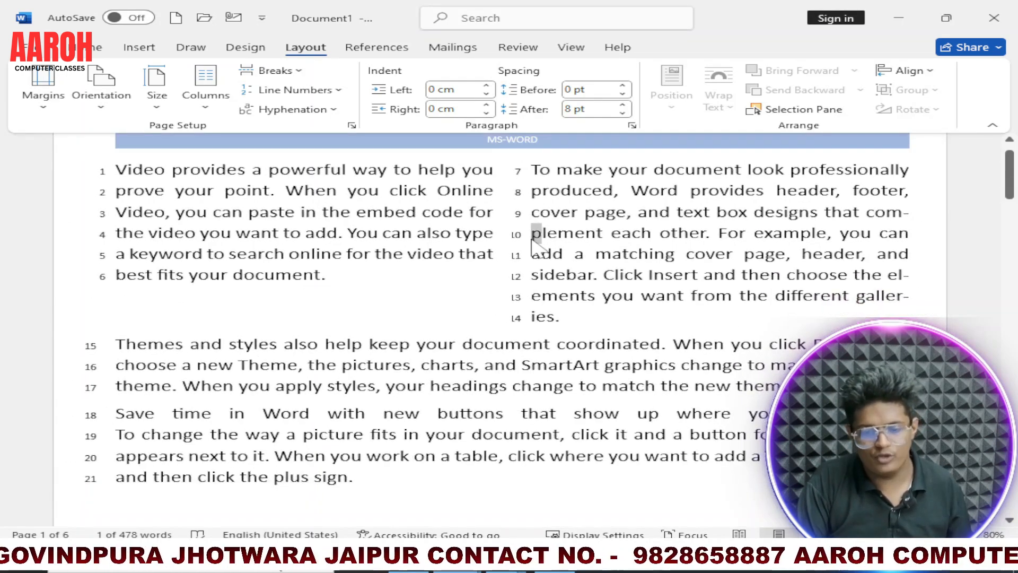
# Step: Try to run manual hyphenation on the selected two-column text on page 1
pyautogui.moveTo(115, 169); pyautogui.dragTo(560, 317)
pyautogui.click(289, 90)
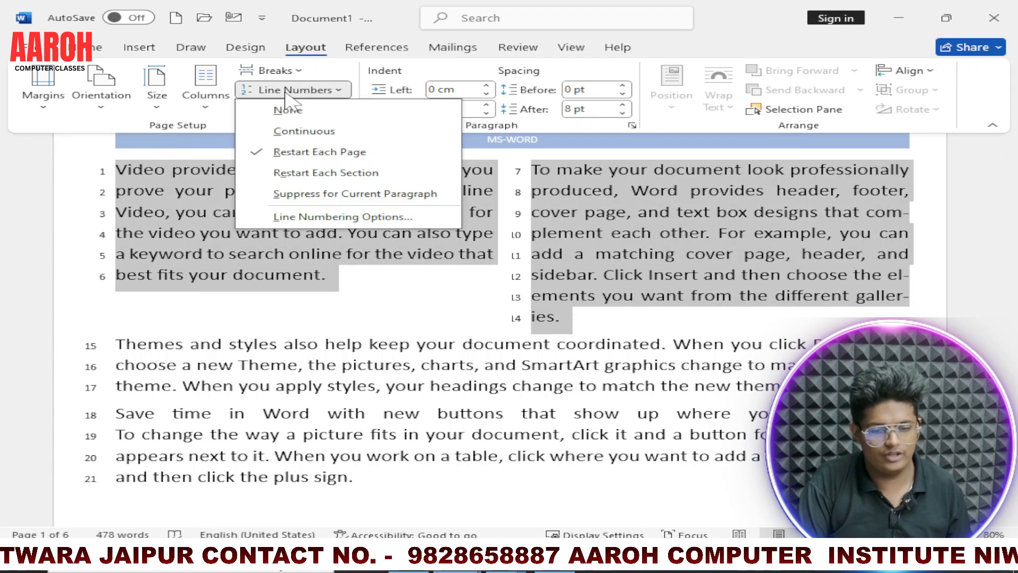
pyautogui.click(281, 111)
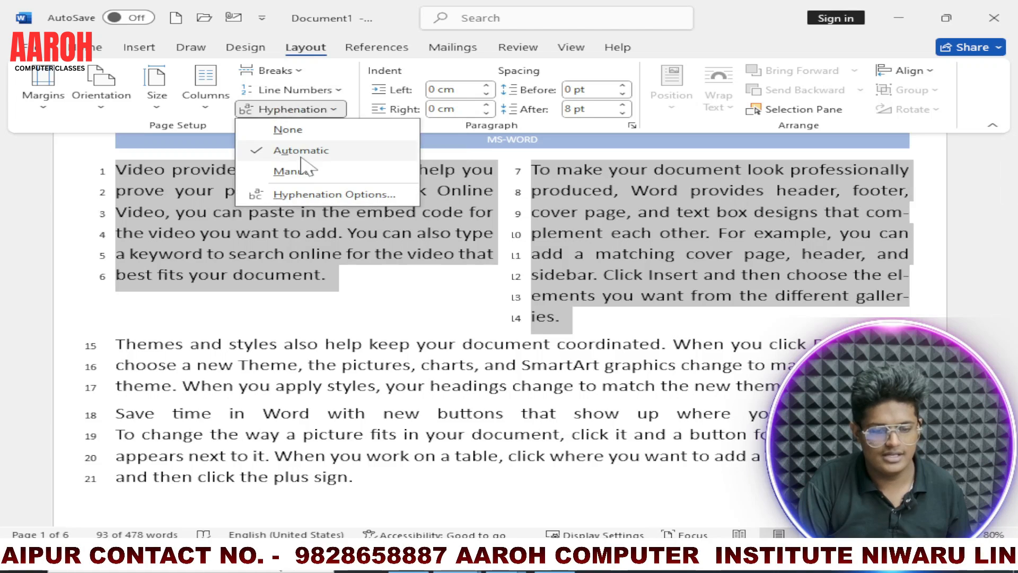
pyautogui.click(304, 170)
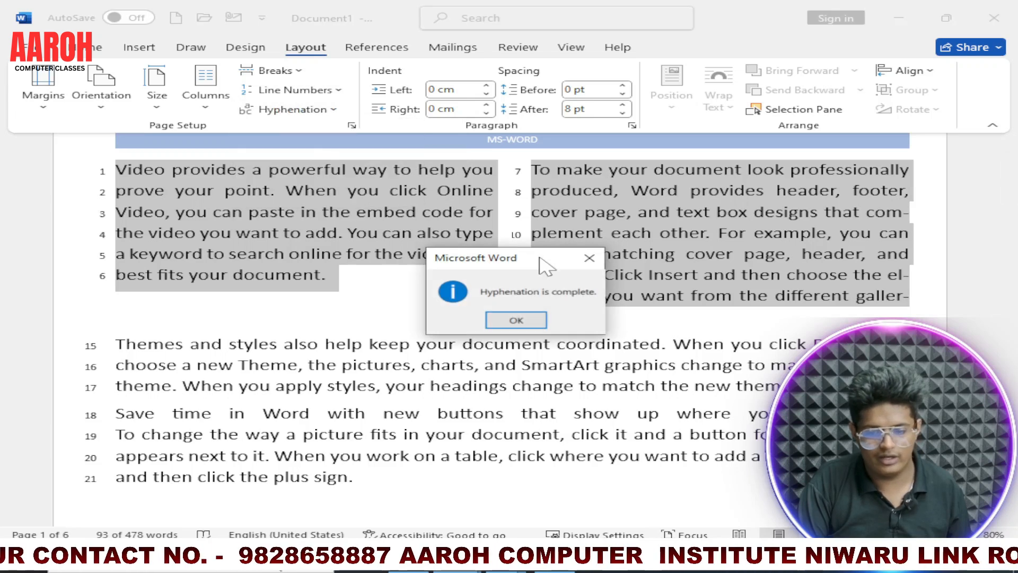
pyautogui.click(517, 321)
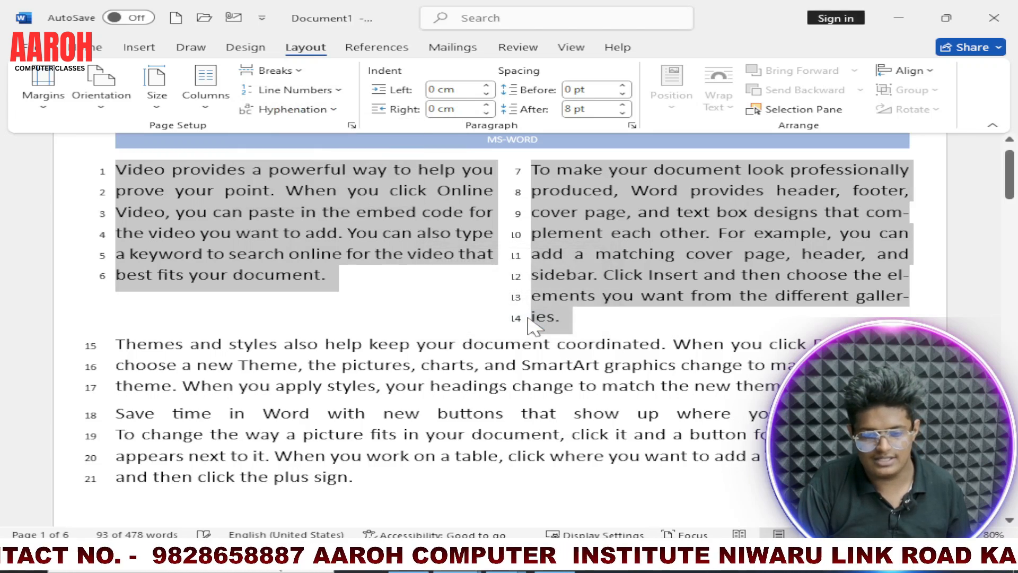
# Step: Remove the line numbers from the selected two-column section on page 1
pyautogui.click(289, 90)
pyautogui.click(245, 111)
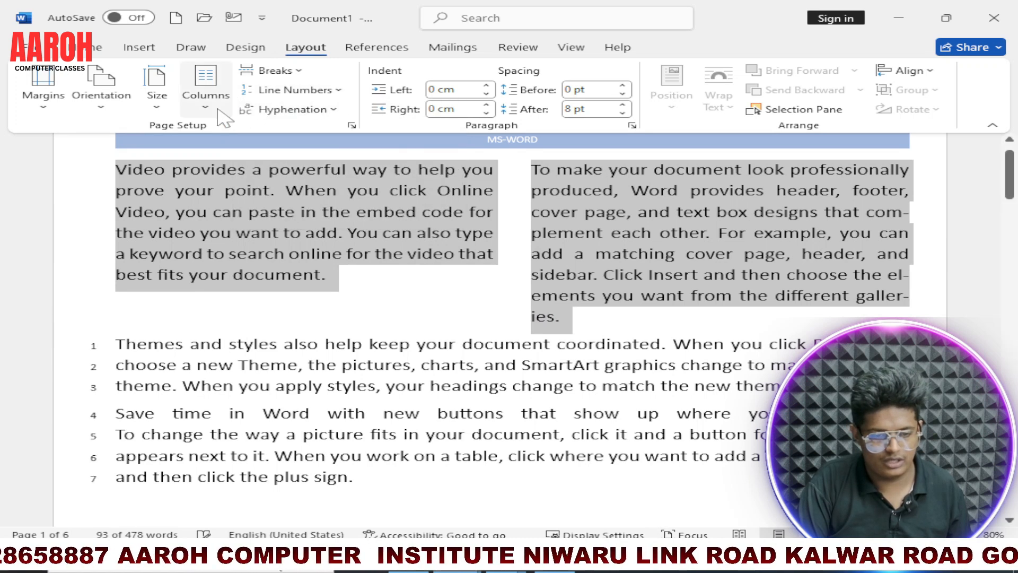
# Step: Turn off automatic hyphenation and manually hyphenate the selected two-column text, accepting the suggested breaks in "complement", "elements" and "galleries"
pyautogui.click(254, 110)
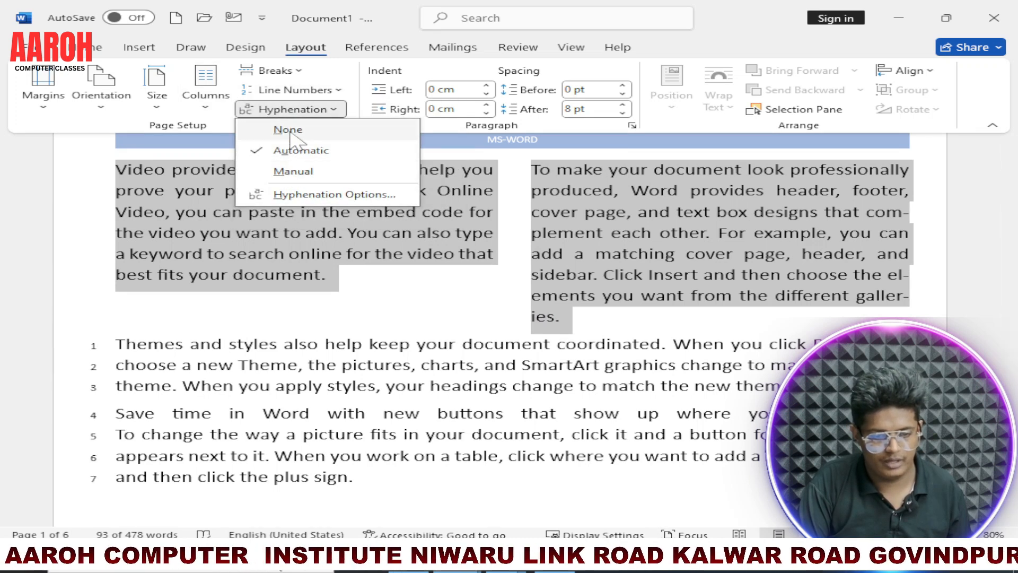
pyautogui.click(289, 130)
pyautogui.click(292, 109)
pyautogui.click(291, 171)
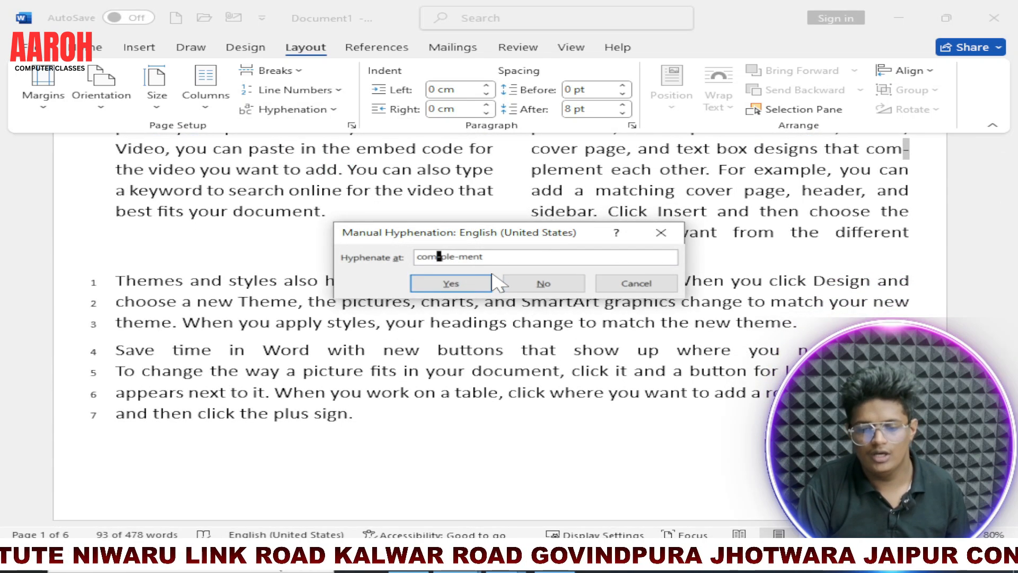
pyautogui.click(469, 286)
pyautogui.click(467, 287)
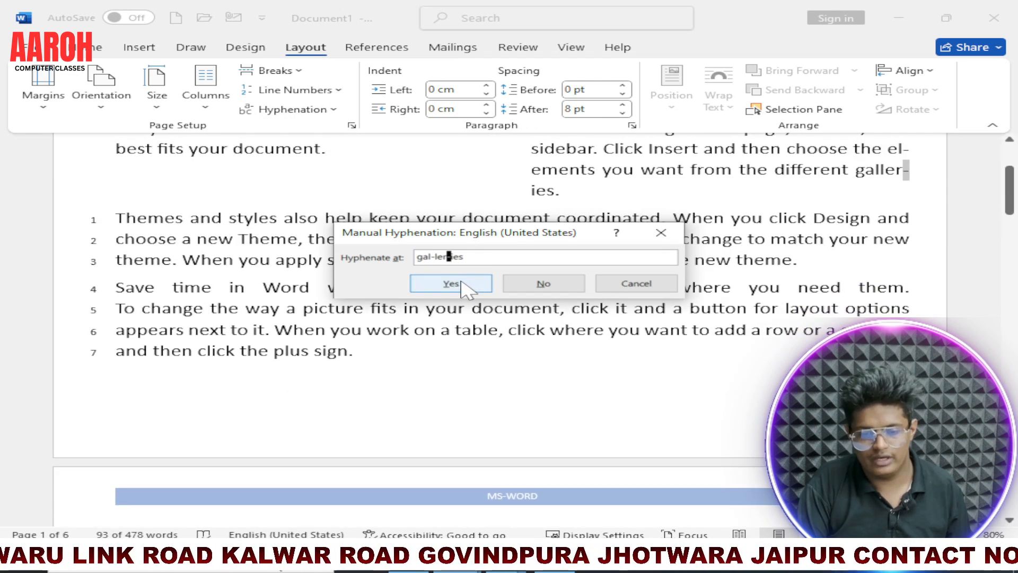
pyautogui.click(464, 286)
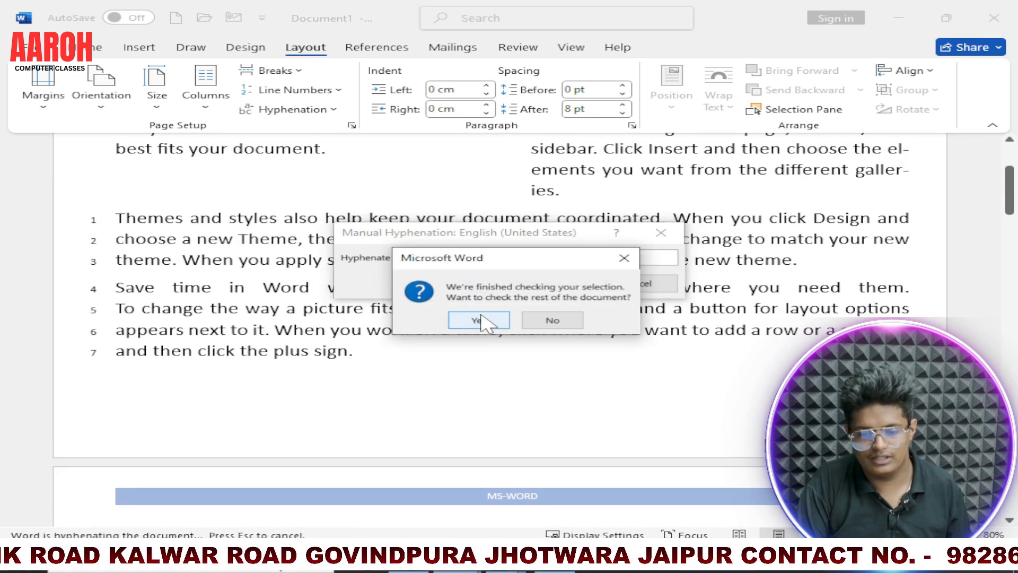
pyautogui.click(479, 321)
pyautogui.click(661, 233)
pyautogui.scroll(18, 419, 337)
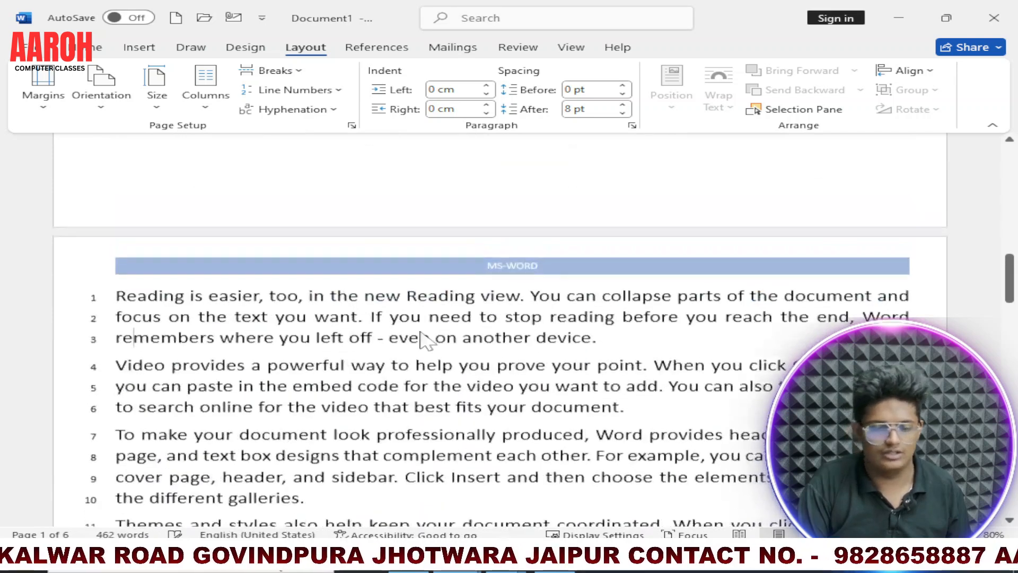
pyautogui.scroll(3, 404, 335)
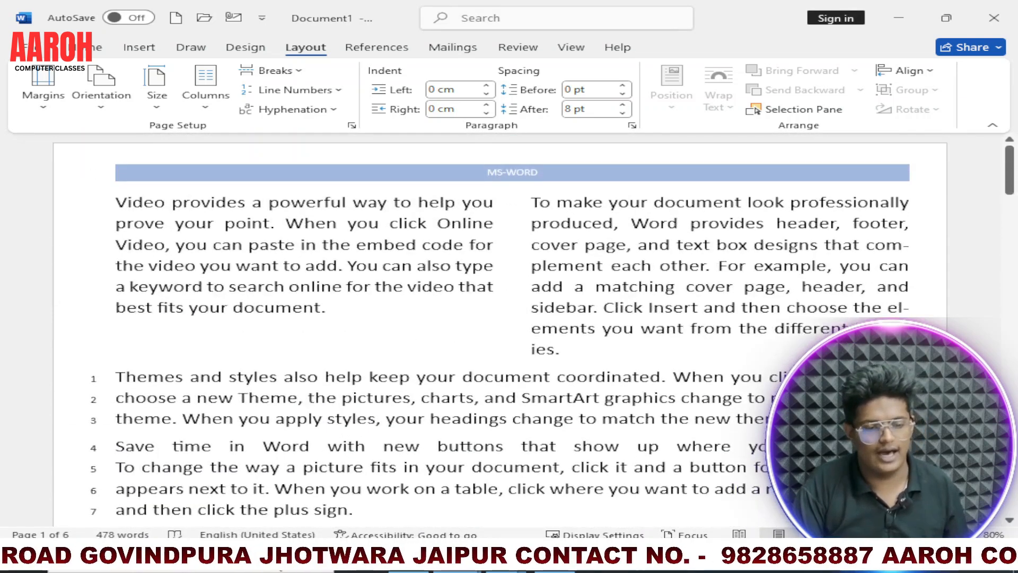
# Step: Select both paragraphs of the two-column text on page 1 and reset them to a single column
pyautogui.moveTo(116, 202); pyautogui.dragTo(562, 351)
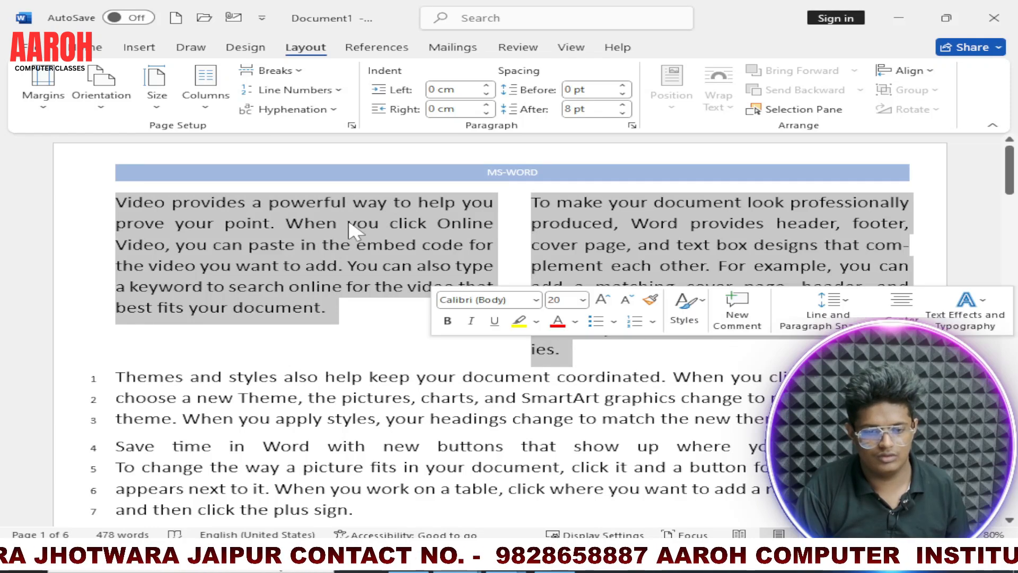
pyautogui.click(225, 104)
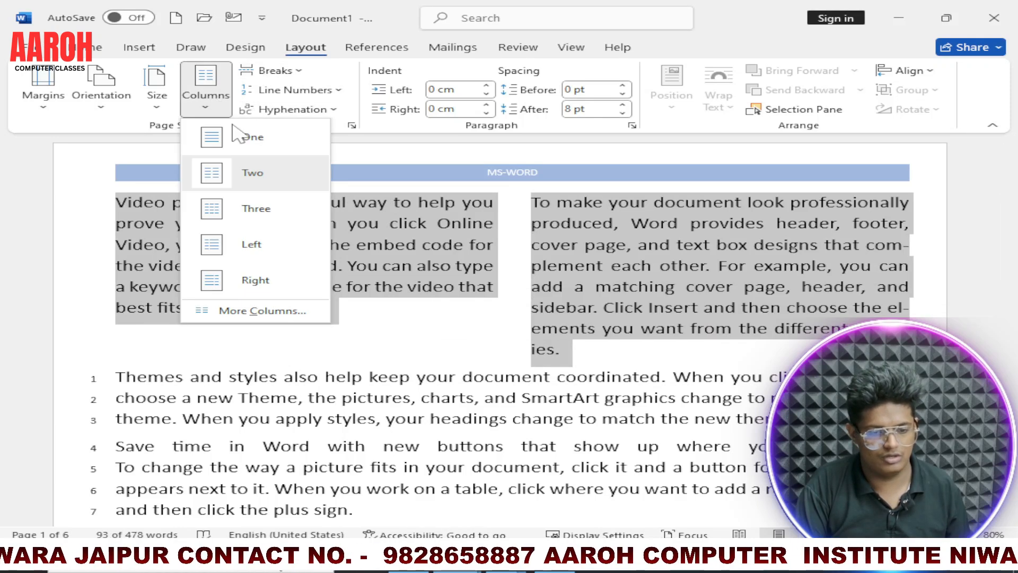
pyautogui.click(248, 139)
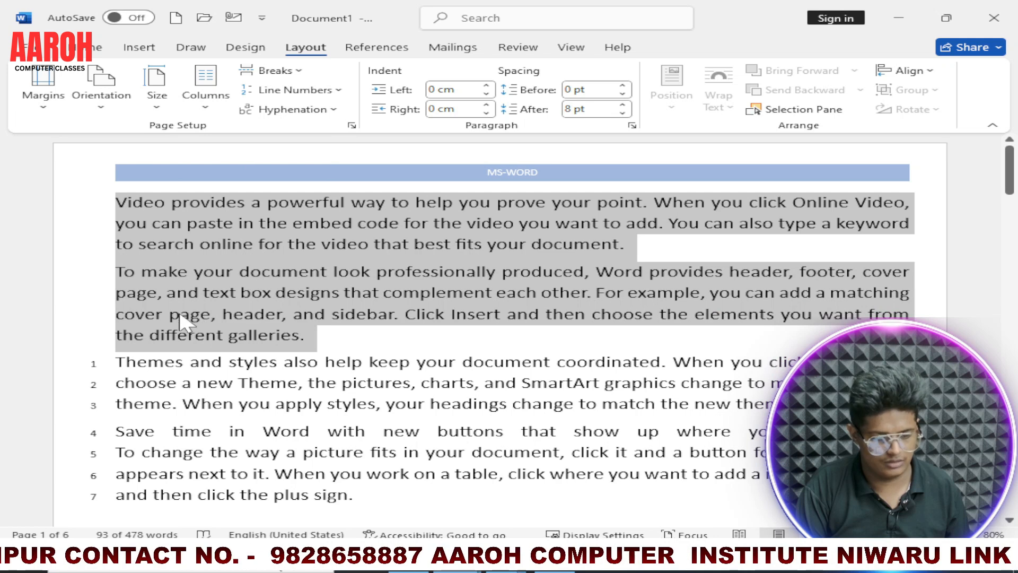
# Step: Remove the line numbers from the section starting with "Themes and styles" on page 1
pyautogui.click(116, 362)
pyautogui.click(295, 90)
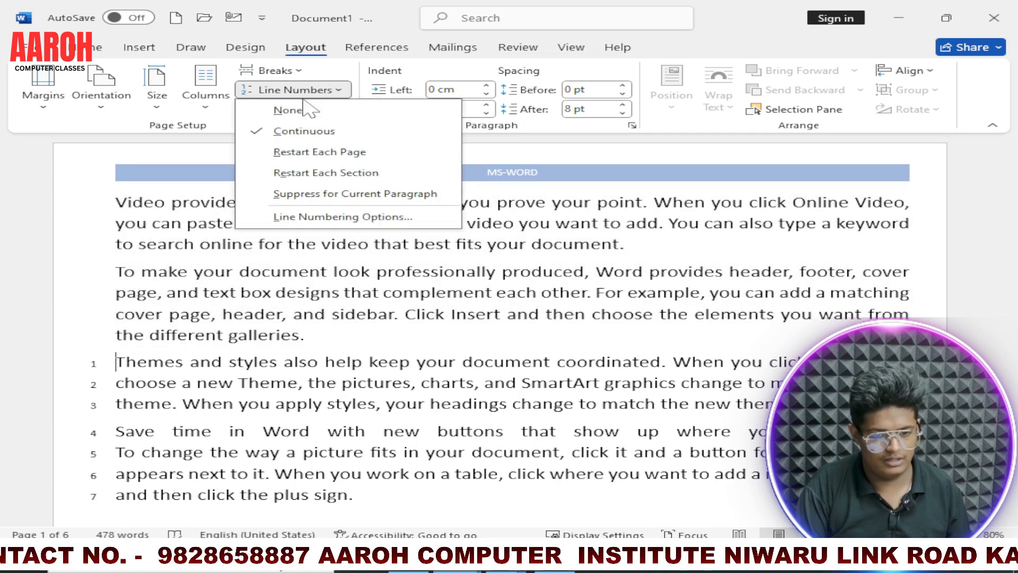
pyautogui.click(290, 111)
pyautogui.scroll(-5, 498, 318)
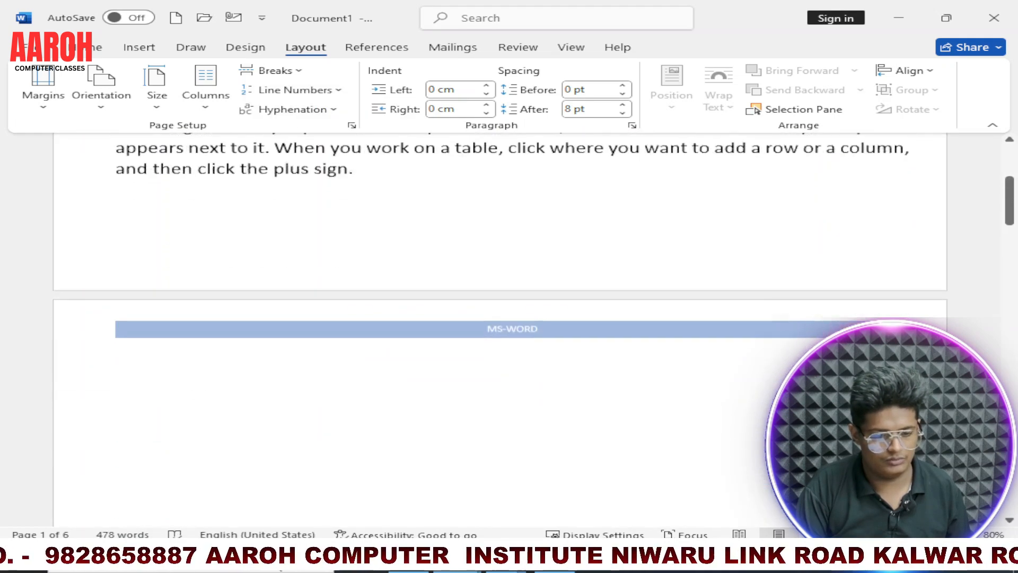
pyautogui.scroll(4, 499, 319)
pyautogui.scroll(1, 499, 319)
# Step: Select all four paragraphs on page 1 and set their left indent to 1.2 cm
pyautogui.moveTo(116, 202); pyautogui.dragTo(354, 496)
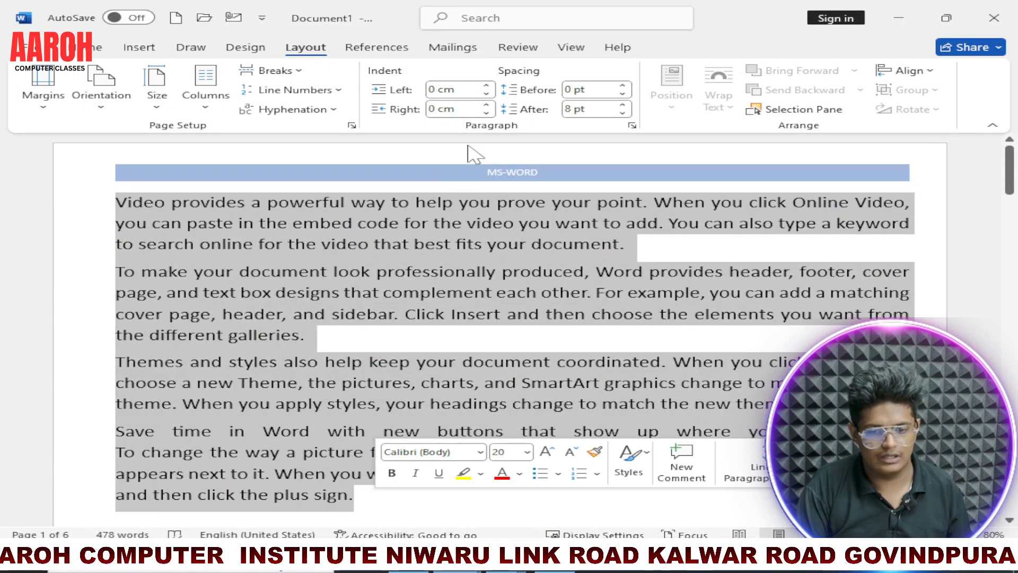
pyautogui.click(488, 87)
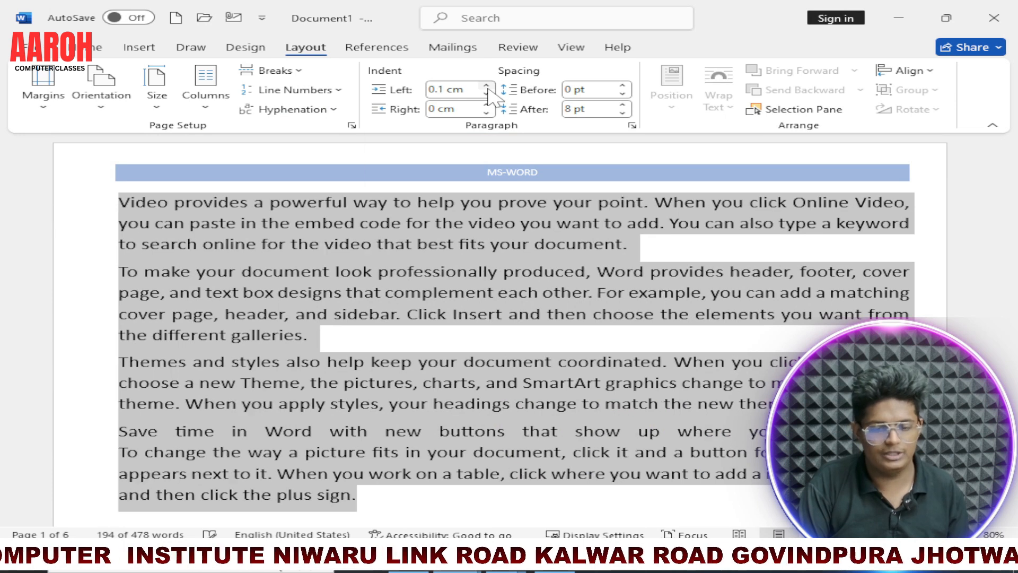
pyautogui.click(488, 87)
pyautogui.click(487, 87)
pyautogui.click(487, 87)
pyautogui.click(488, 87)
pyautogui.click(487, 87)
pyautogui.click(488, 87)
pyautogui.click(487, 87)
pyautogui.click(488, 87)
pyautogui.click(487, 87)
pyautogui.click(487, 87)
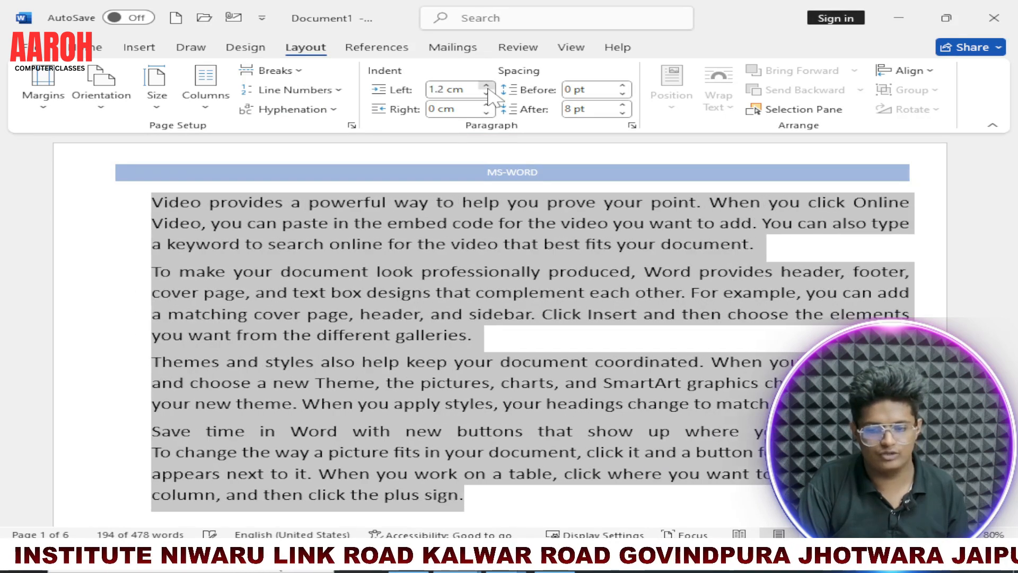
# Step: Set the right indent of the four selected paragraphs on page 1 to 1.4 cm
pyautogui.click(487, 106)
pyautogui.click(487, 106)
pyautogui.click(487, 106)
pyautogui.click(488, 105)
pyautogui.click(487, 105)
pyautogui.click(487, 105)
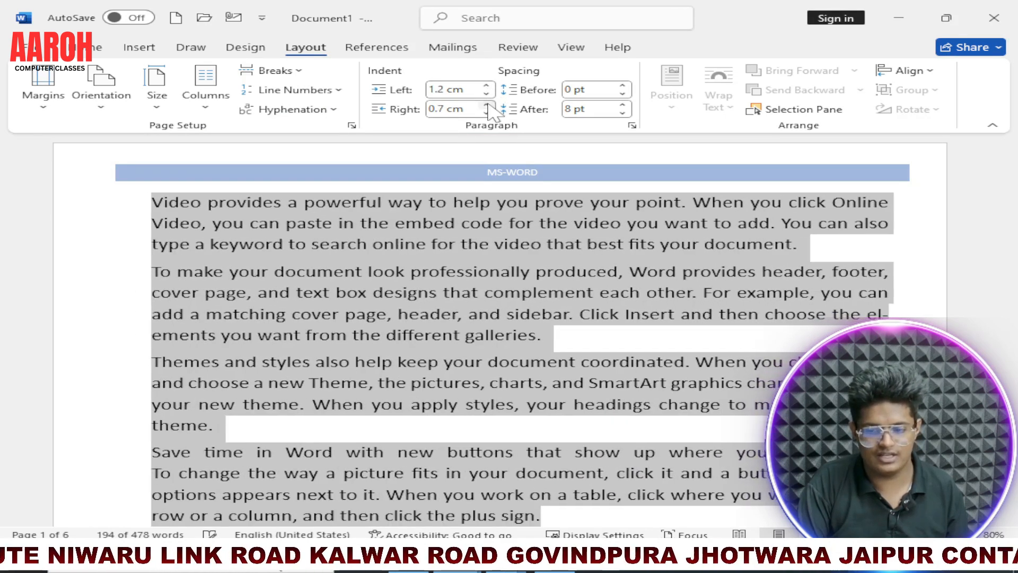
pyautogui.click(487, 106)
pyautogui.click(487, 106)
pyautogui.click(488, 106)
pyautogui.click(487, 105)
pyautogui.click(488, 106)
pyautogui.click(488, 106)
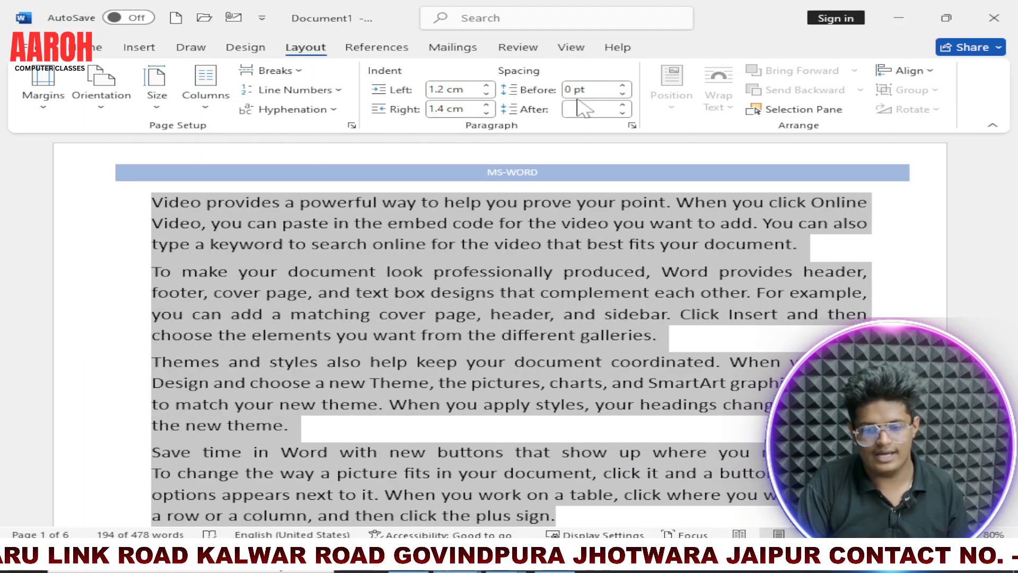
# Step: Set the spacing of the first paragraph, "Video provides a powerful way", to 48 pt before and 60 pt after
pyautogui.click(158, 293)
pyautogui.moveTo(151, 202); pyautogui.dragTo(810, 244)
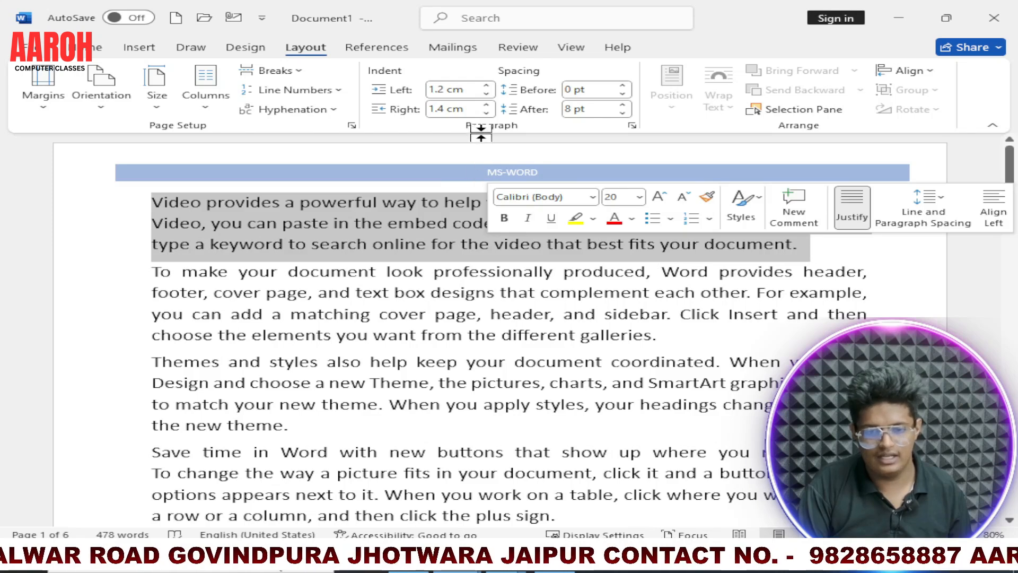
pyautogui.moveTo(623, 105); pyautogui.dragTo(625, 86)
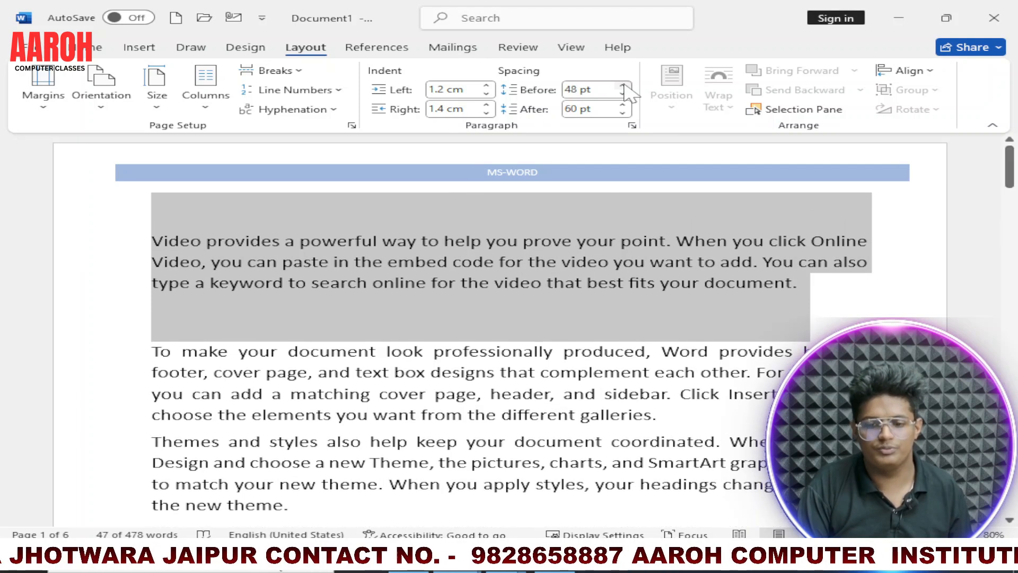
pyautogui.click(890, 301)
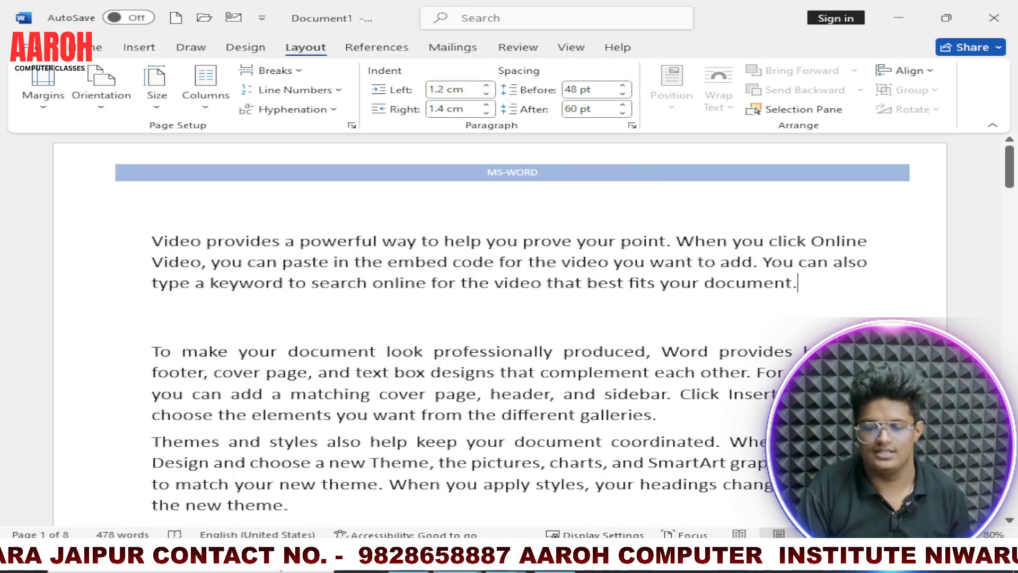
# Step: Delete everything in the document after the fourth paragraph, which ends with "click the plus sign."
pyautogui.scroll(-10, 501, 329)
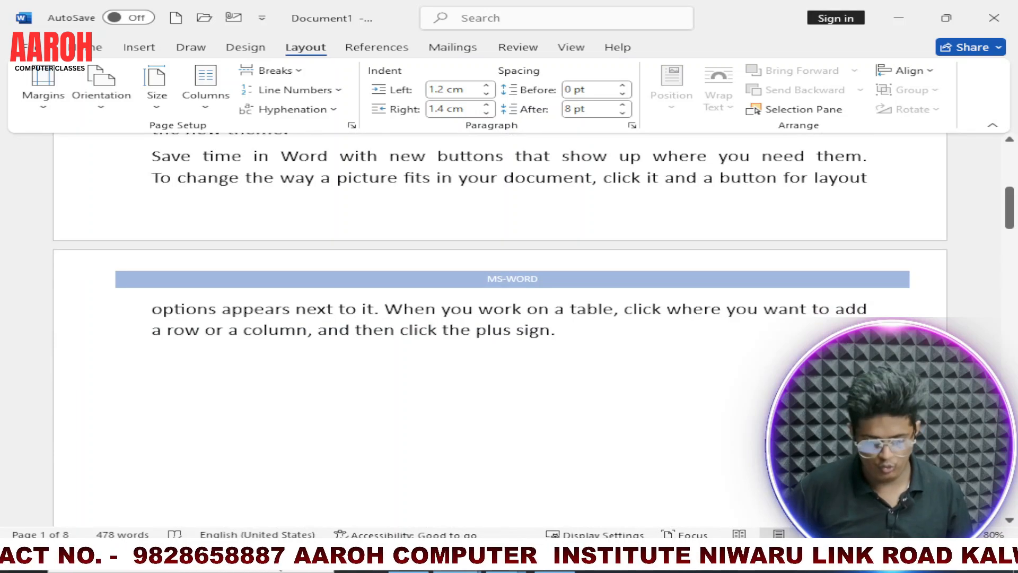
pyautogui.scroll(-10, 587, 338)
pyautogui.press('Delete')
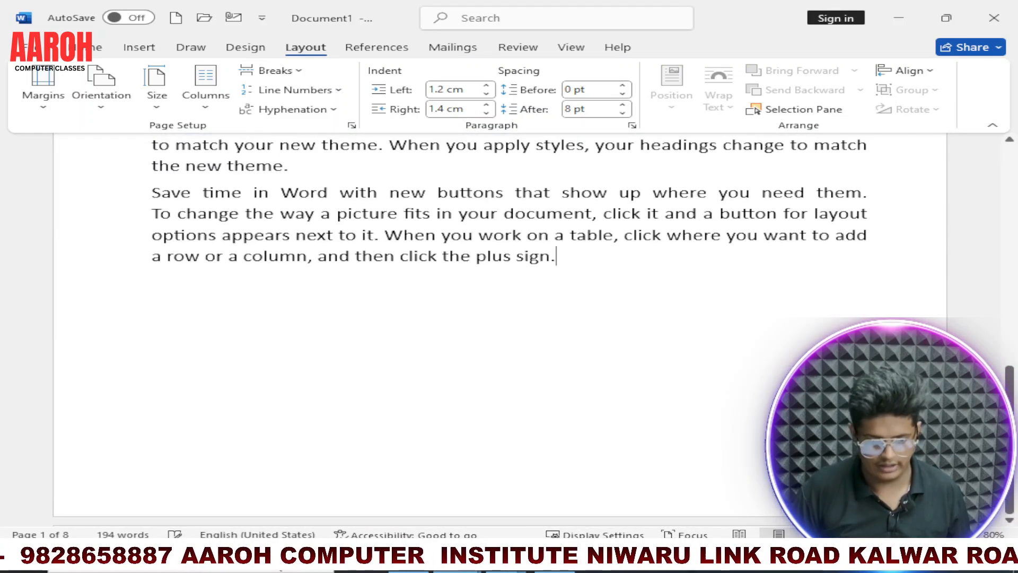
pyautogui.scroll(10, 579, 325)
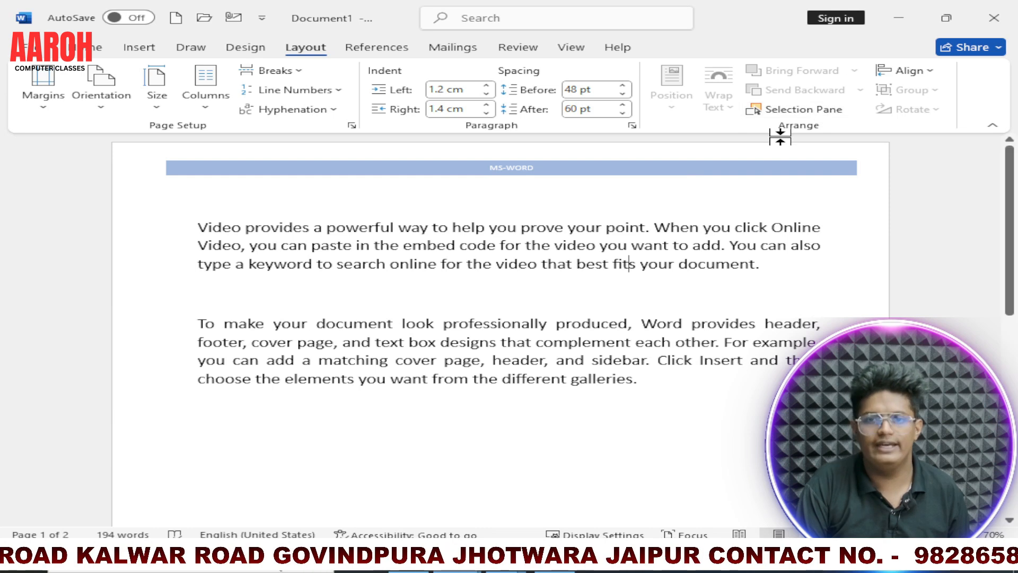
# Step: Draw an oval over the middle of the text on page 1, overlapping the first two paragraphs
pyautogui.click(140, 47)
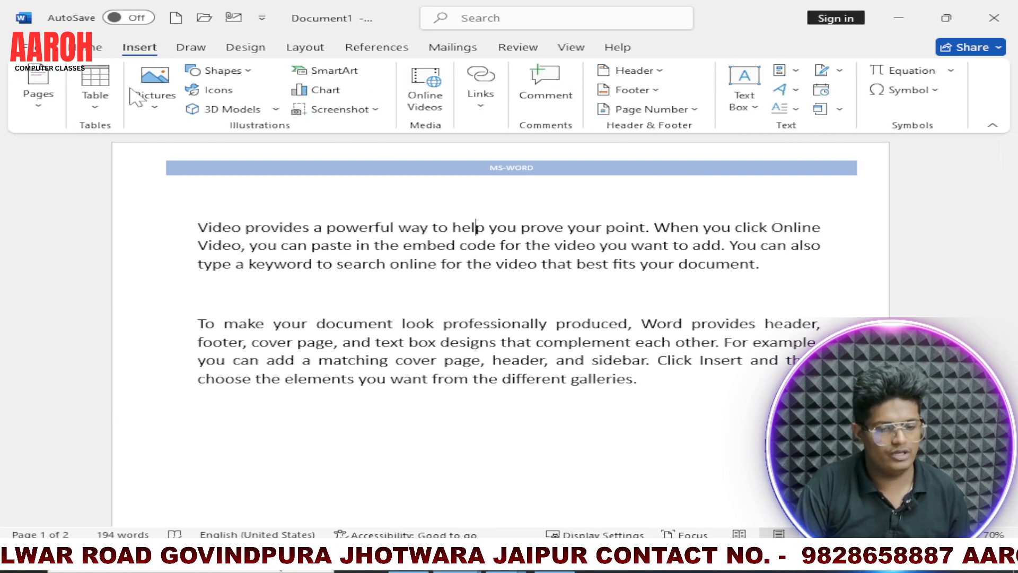
pyautogui.click(241, 72)
pyautogui.click(275, 109)
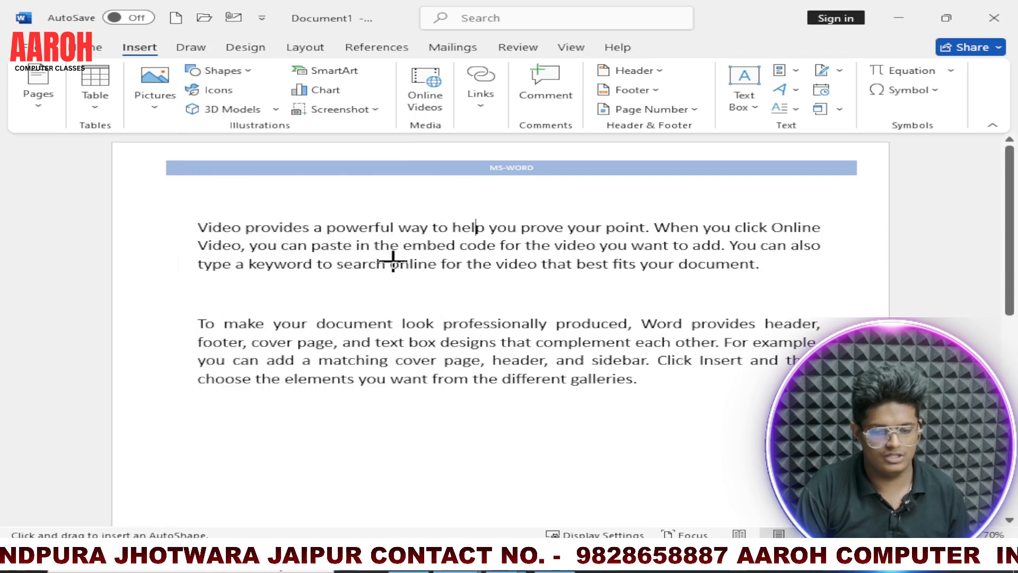
pyautogui.moveTo(415, 265); pyautogui.dragTo(613, 418)
# Step: Draw a rectangle over the text beside the oval, overlapping the oval's left edge
pyautogui.click(138, 49)
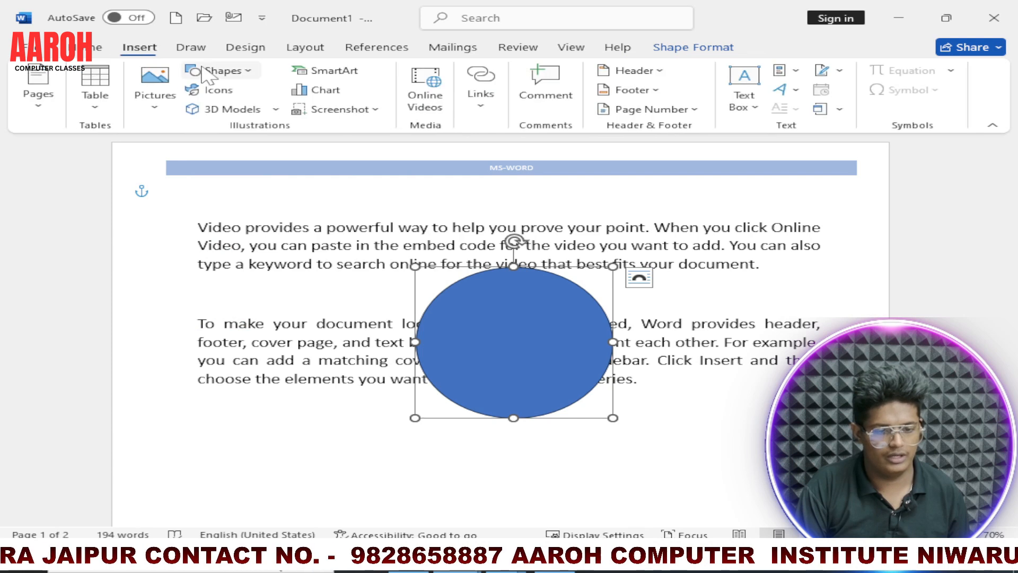
pyautogui.click(220, 70)
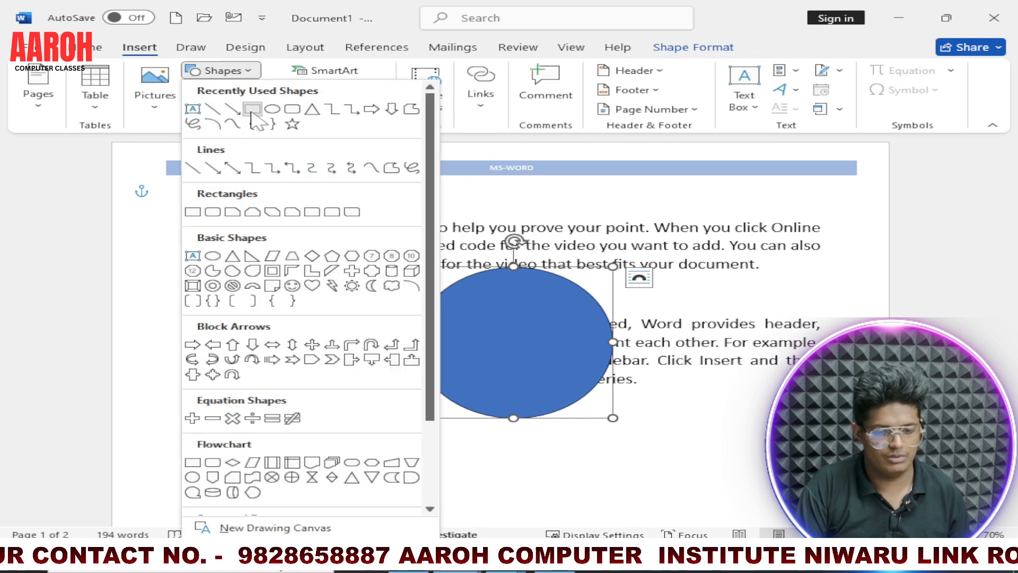
pyautogui.click(252, 109)
pyautogui.moveTo(220, 258); pyautogui.dragTo(454, 424)
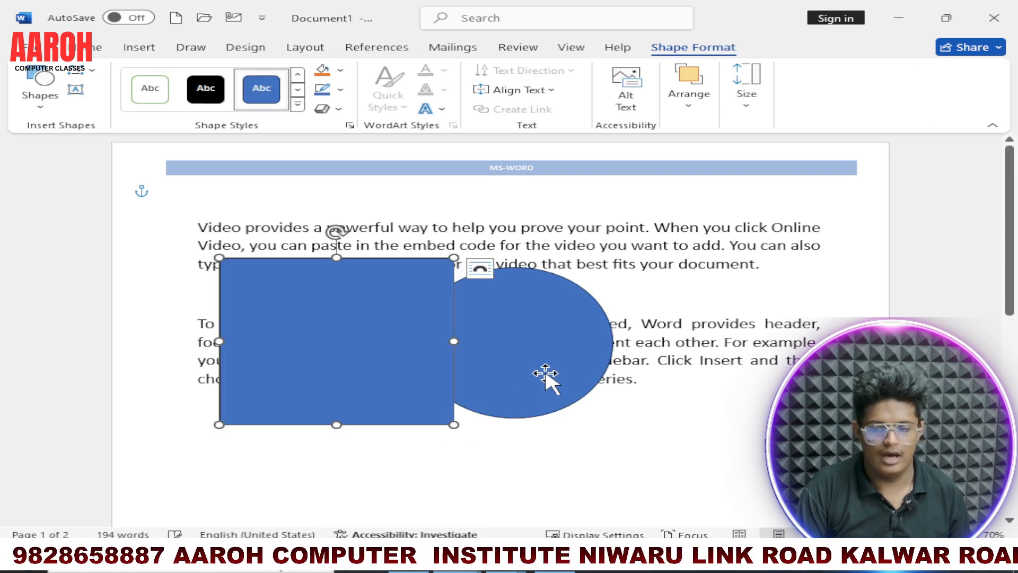
# Step: Nudge the oval slightly and position it at the top center of the page with square text wrapping
pyautogui.moveTo(514, 359); pyautogui.dragTo(507, 372)
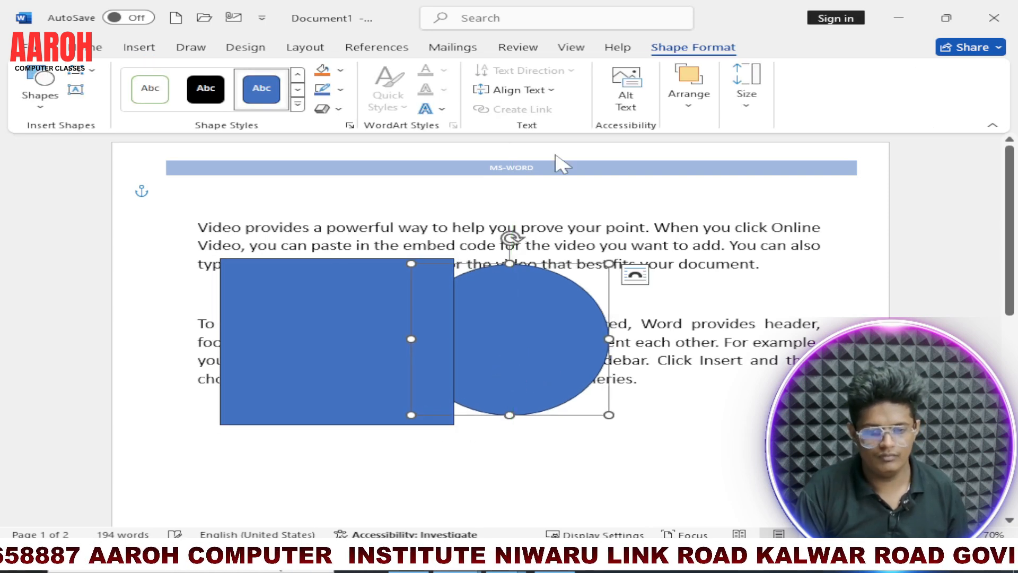
pyautogui.click(304, 47)
pyautogui.click(675, 95)
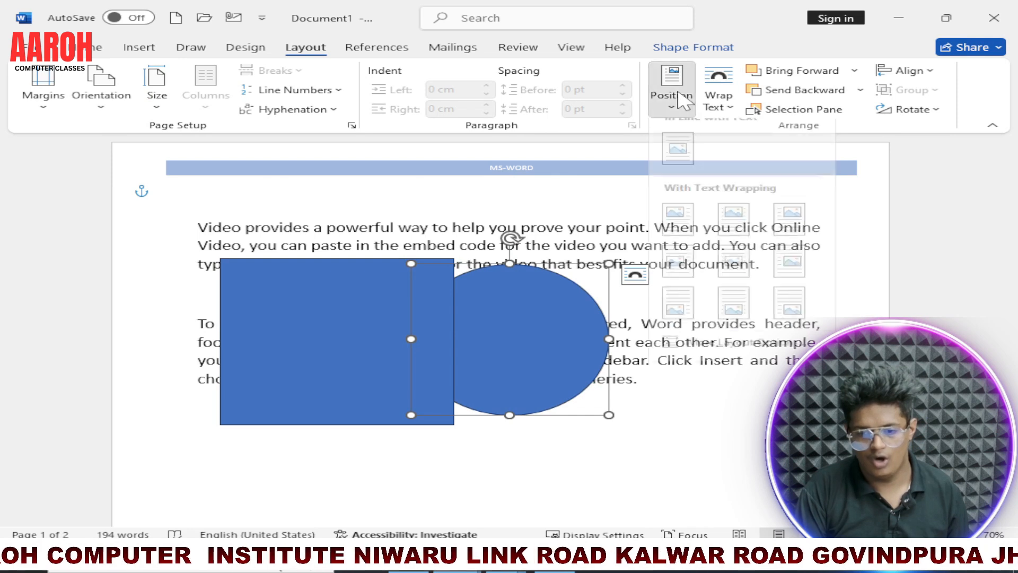
pyautogui.click(741, 245)
# Step: Delete the rectangle that overlaps the oval
pyautogui.click(386, 339)
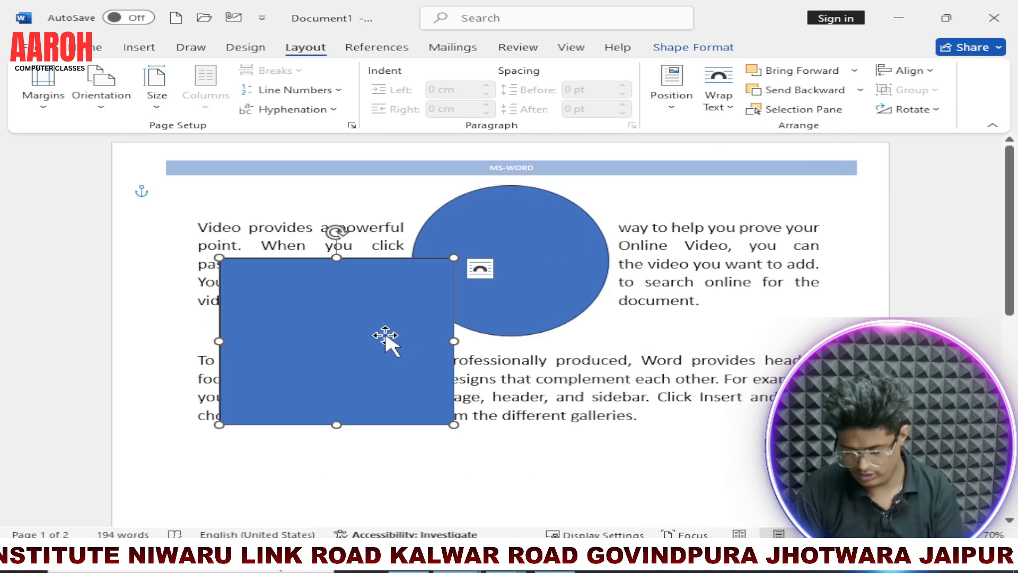
pyautogui.press('Delete')
# Step: Position the oval at the top left of the page with square text wrapping, and view the available text wrapping options
pyautogui.click(566, 269)
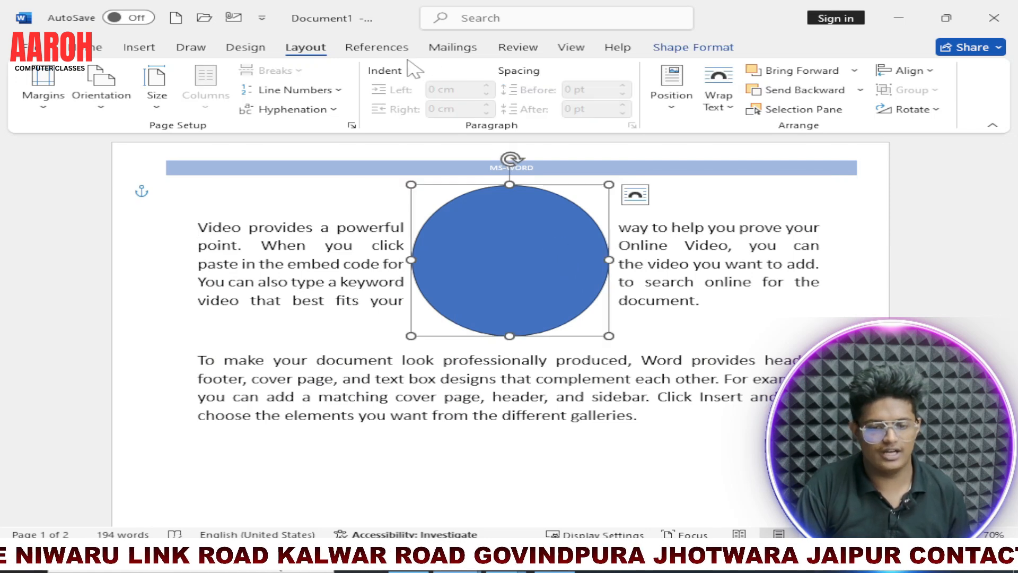
pyautogui.click(672, 96)
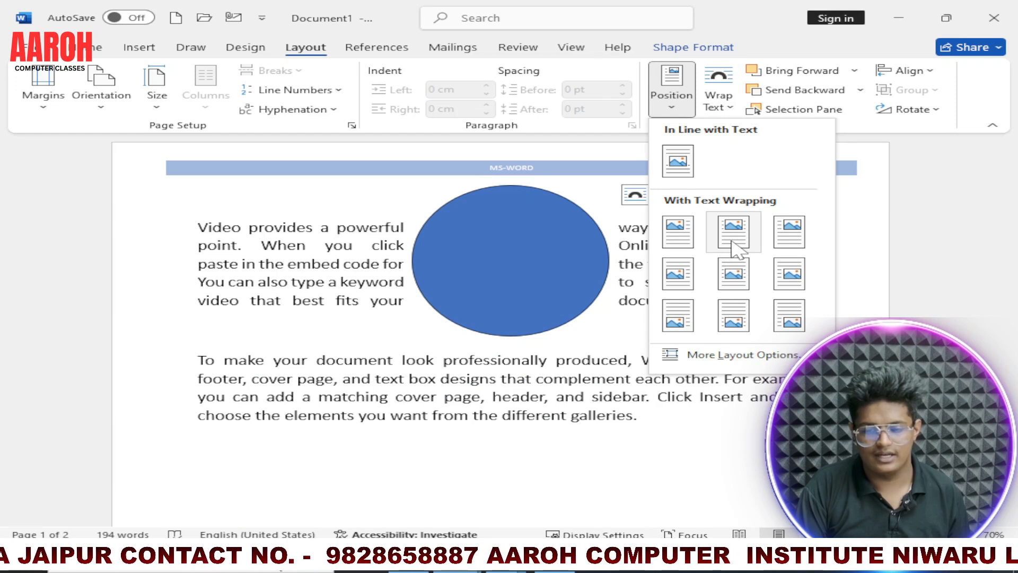
pyautogui.click(678, 231)
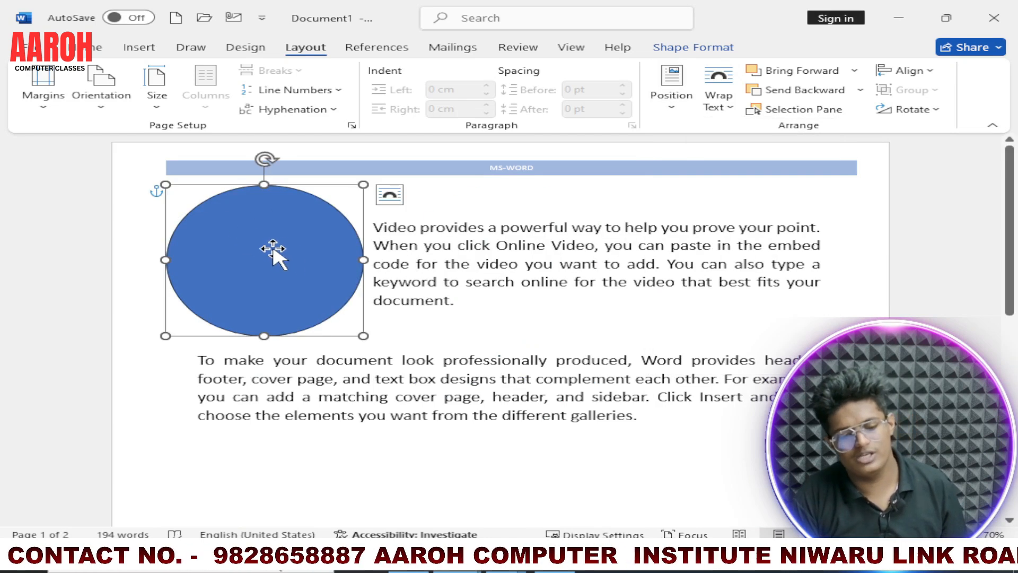
pyautogui.click(719, 93)
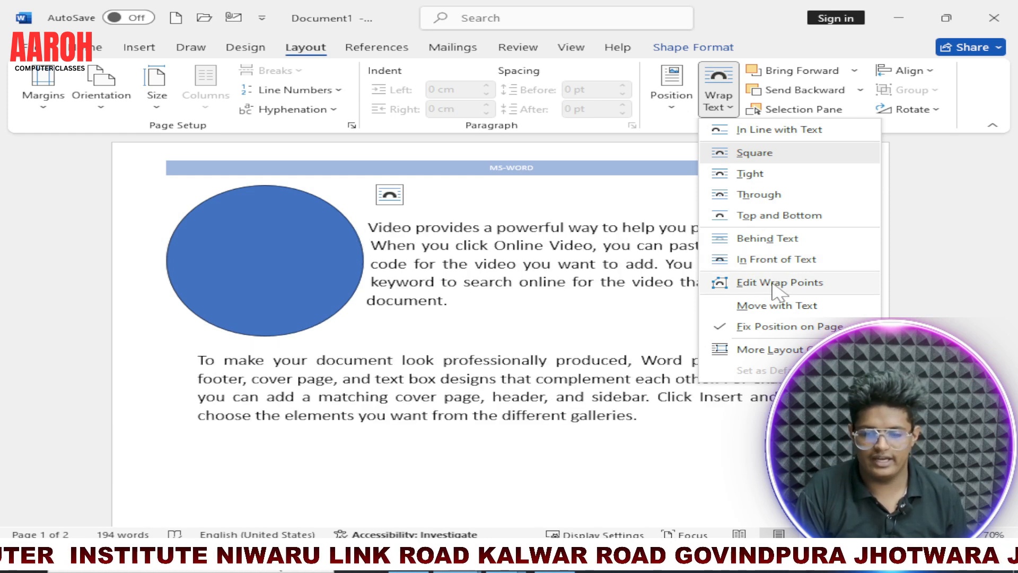
pyautogui.click(781, 77)
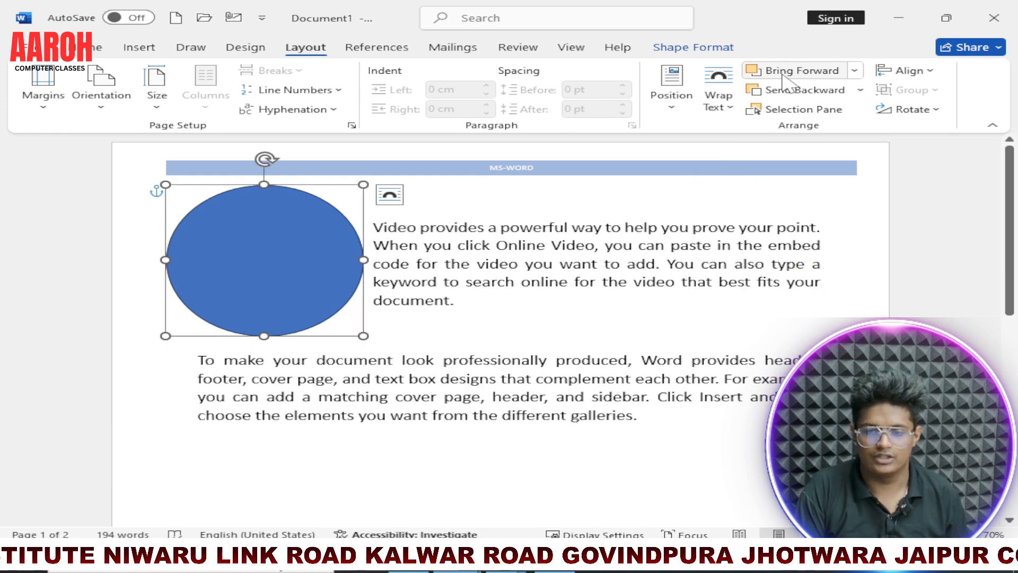
# Step: Move the oval to the middle of the first paragraph and position it in line with text
pyautogui.moveTo(315, 258); pyautogui.dragTo(535, 259)
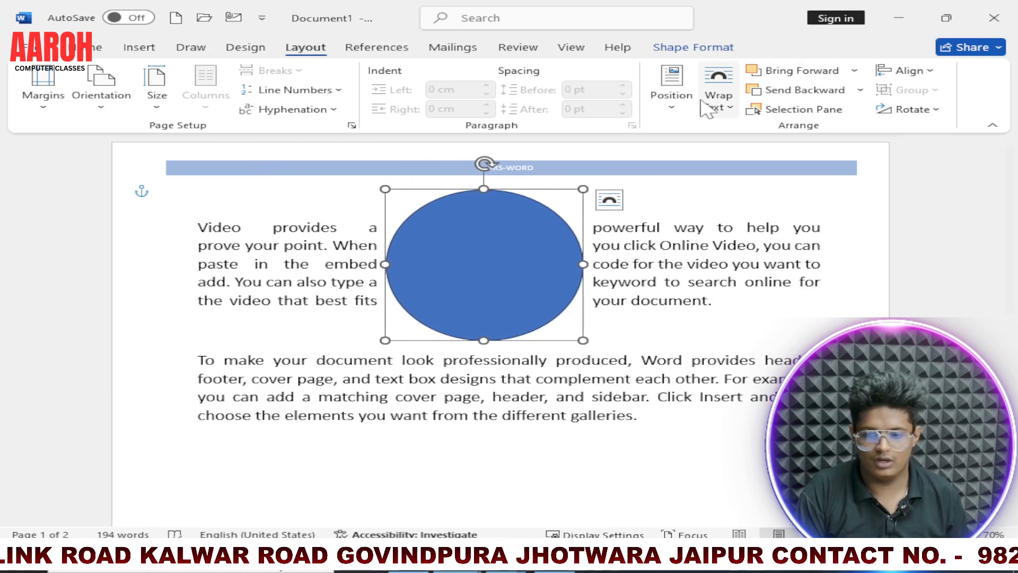
pyautogui.click(719, 100)
pyautogui.click(672, 93)
pyautogui.click(676, 220)
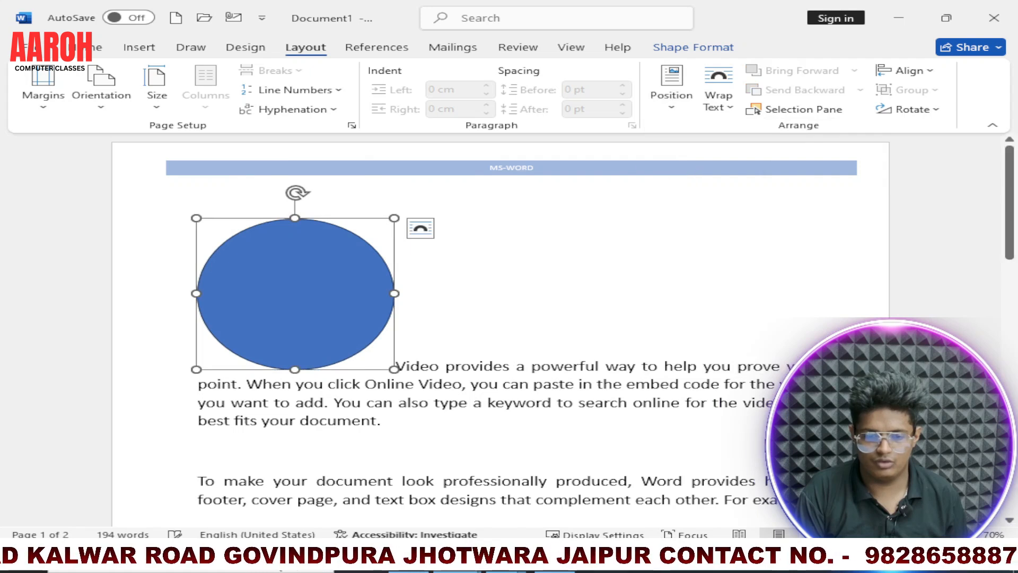
pyautogui.click(551, 366)
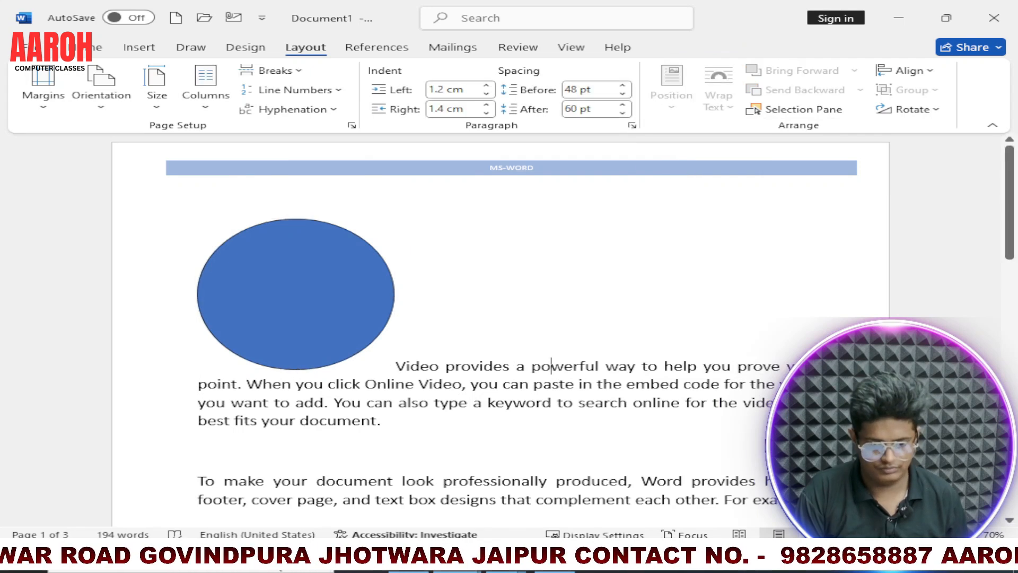
# Step: Try to move the in-line oval within the first paragraph, and delete the oval
pyautogui.click(325, 324)
pyautogui.moveTo(325, 325); pyautogui.dragTo(336, 299)
pyautogui.moveTo(337, 342); pyautogui.dragTo(337, 348)
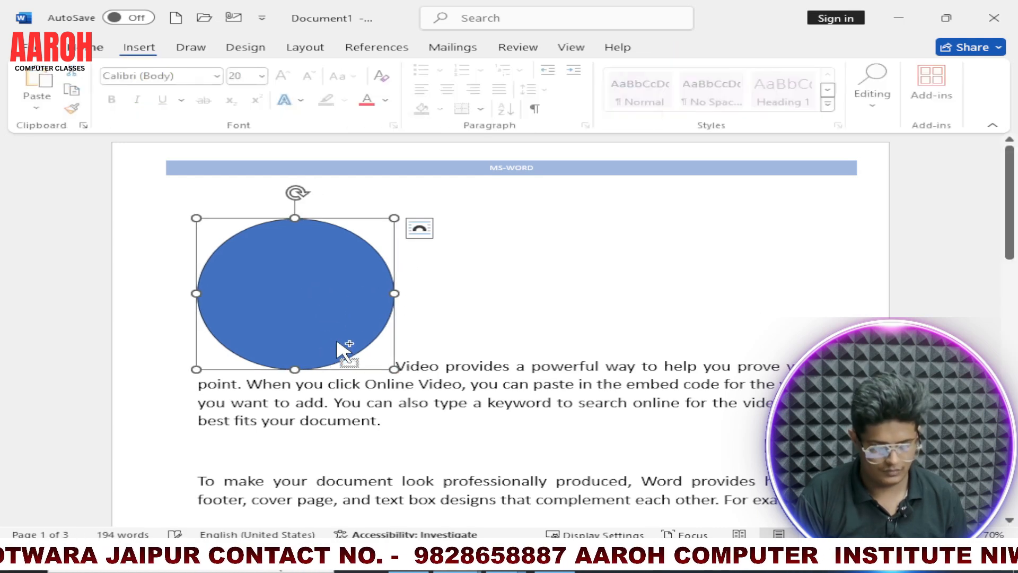
pyautogui.click(304, 48)
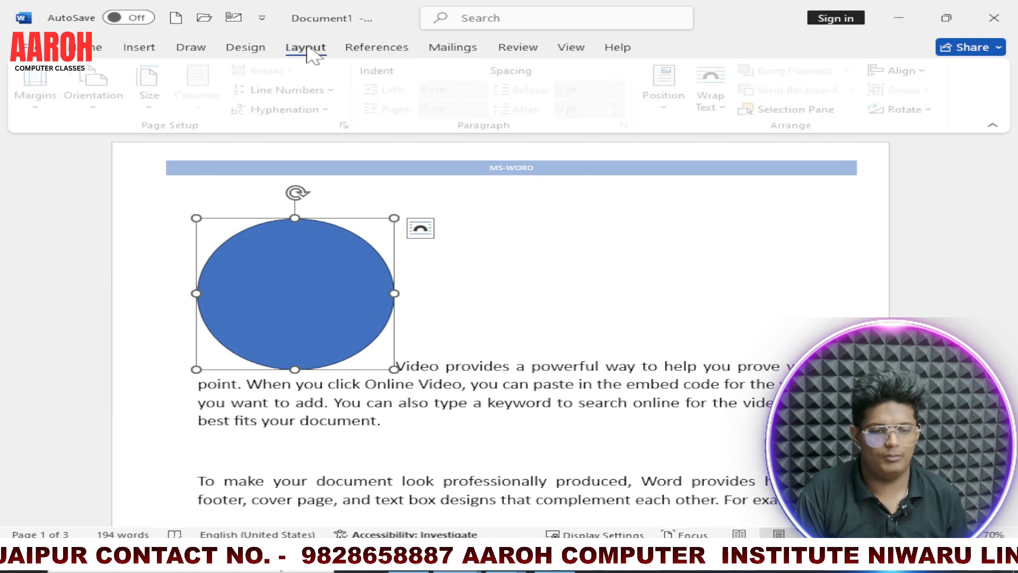
pyautogui.click(297, 293)
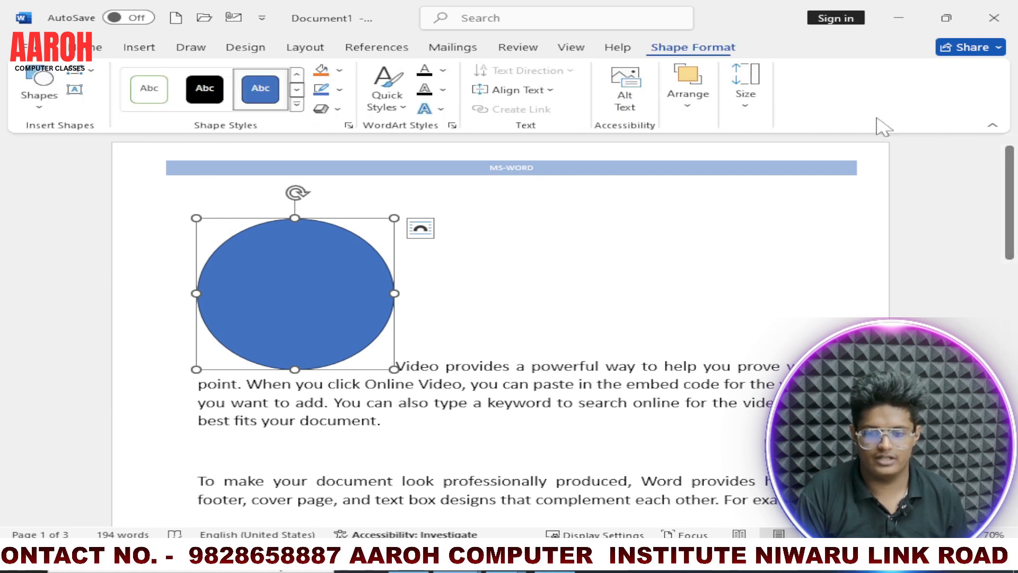
pyautogui.click(308, 49)
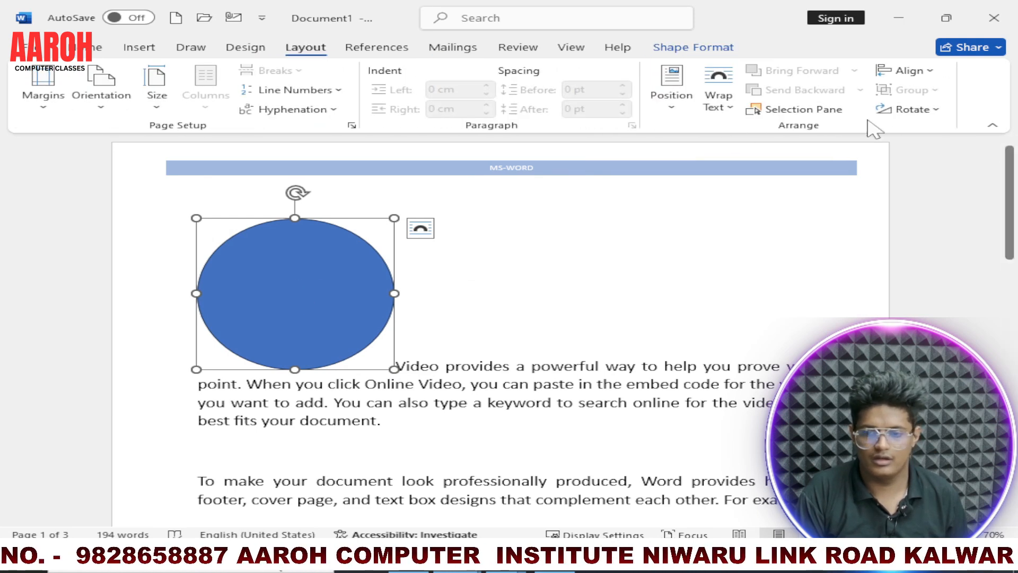
pyautogui.press('Delete')
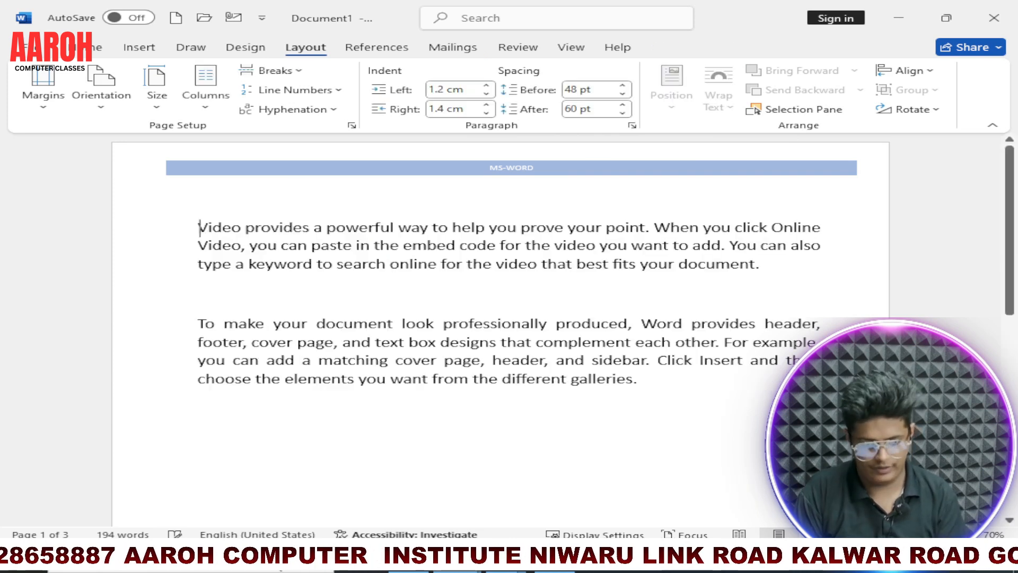
# Step: Draw a rectangle over the middle of the two text paragraphs
pyautogui.click(139, 49)
pyautogui.click(223, 71)
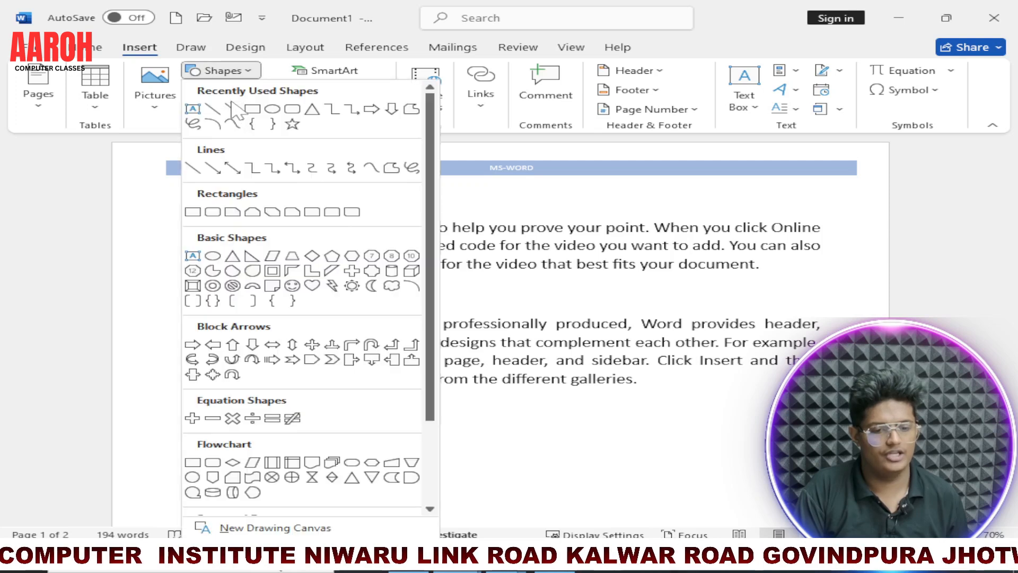
pyautogui.click(253, 108)
pyautogui.moveTo(293, 213); pyautogui.dragTo(502, 370)
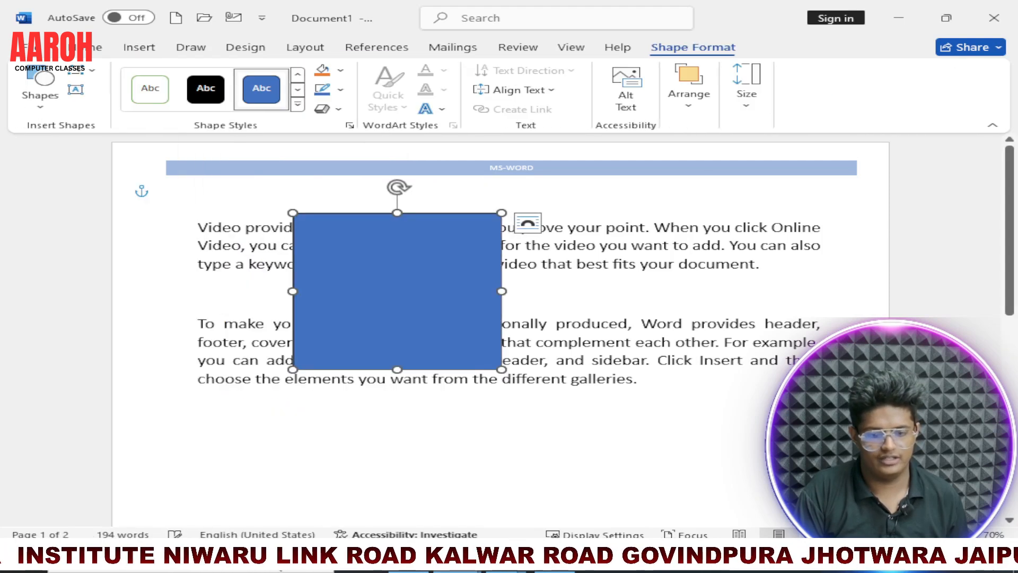
# Step: View the Bring Forward options and send the rectangle backward one level
pyautogui.click(190, 48)
pyautogui.click(300, 49)
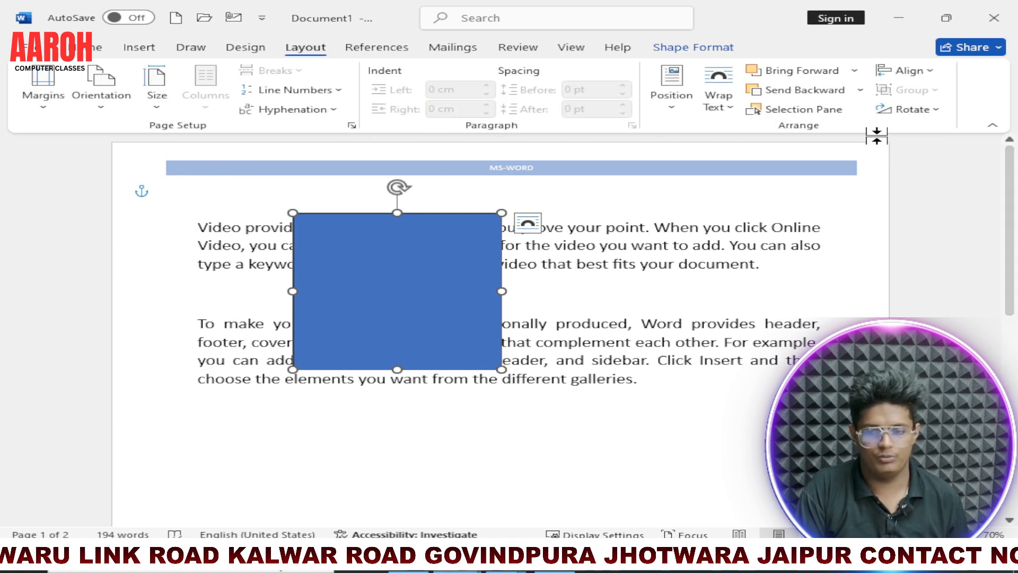
pyautogui.click(854, 72)
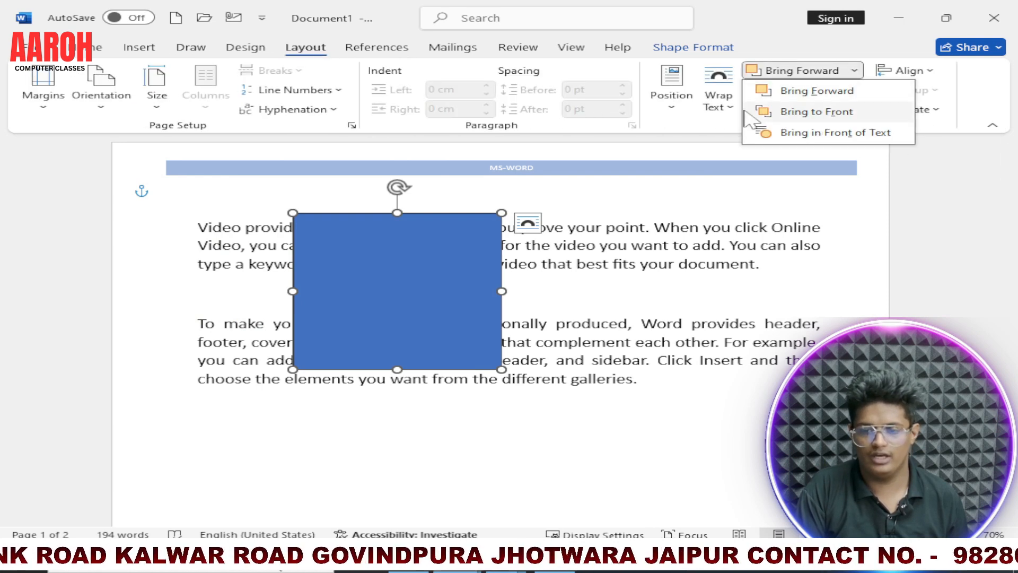
pyautogui.click(724, 131)
pyautogui.click(860, 91)
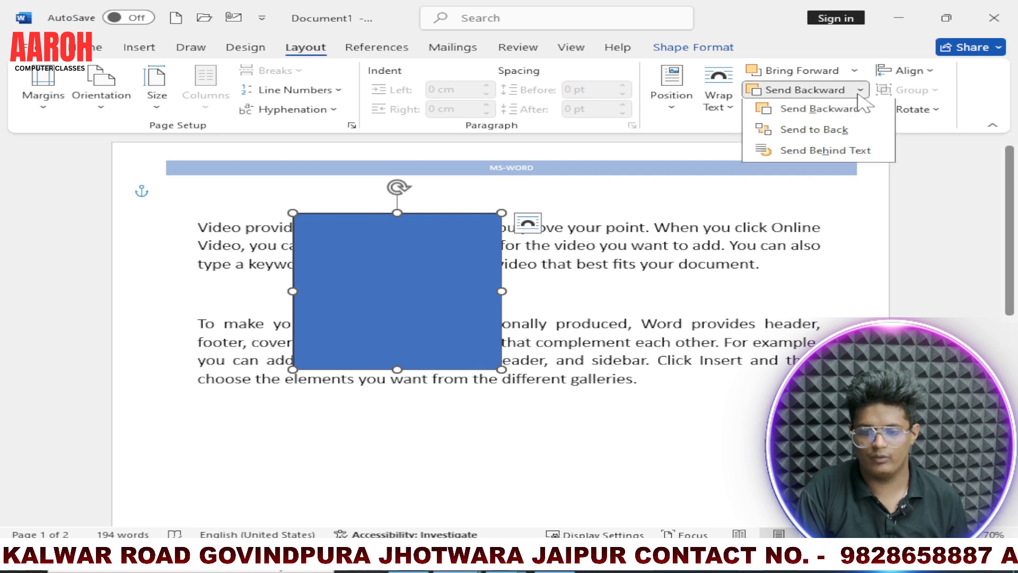
pyautogui.click(839, 117)
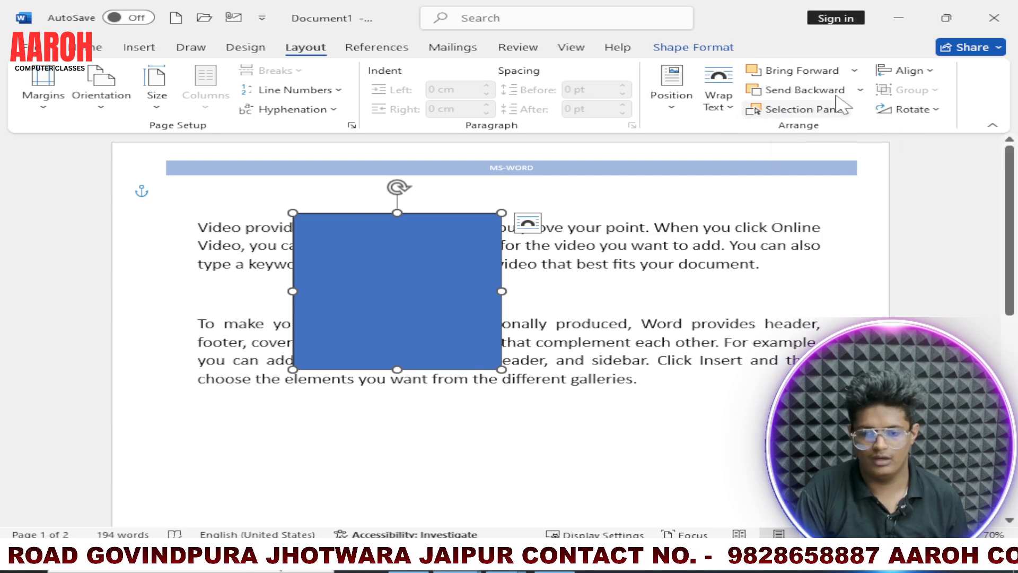
# Step: Send the rectangle to the back and shift it slightly to the right over the text
pyautogui.click(860, 90)
pyautogui.click(837, 130)
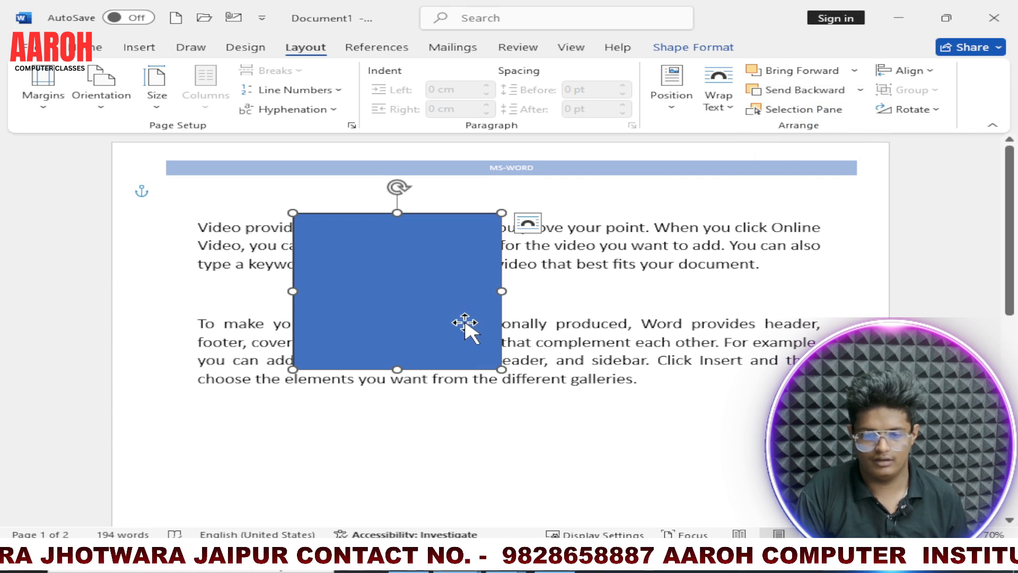
pyautogui.moveTo(465, 323); pyautogui.dragTo(500, 323)
pyautogui.click(861, 91)
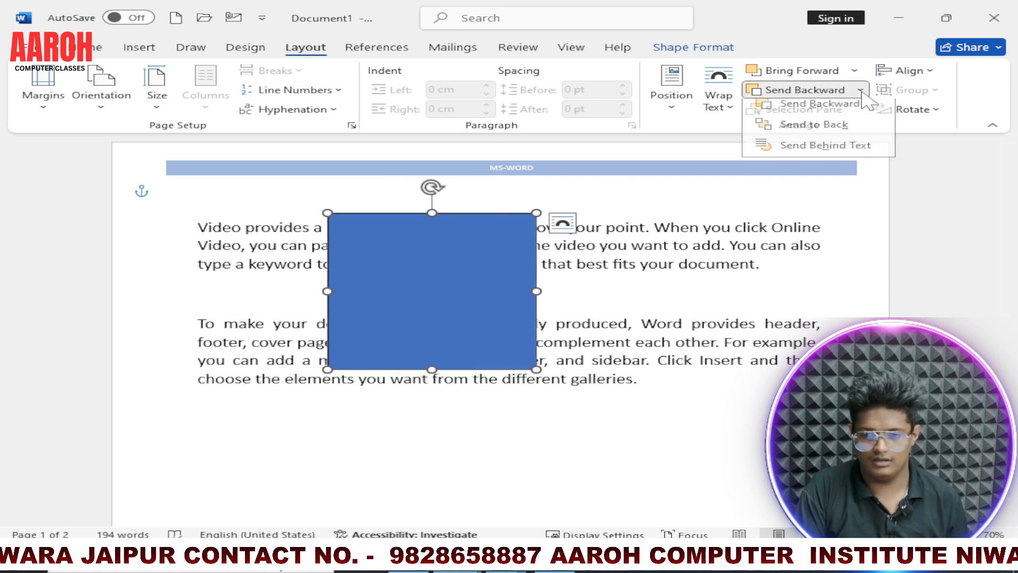
pyautogui.click(850, 132)
# Step: Send the rectangle behind the text, and bring it back in front of the text
pyautogui.click(860, 90)
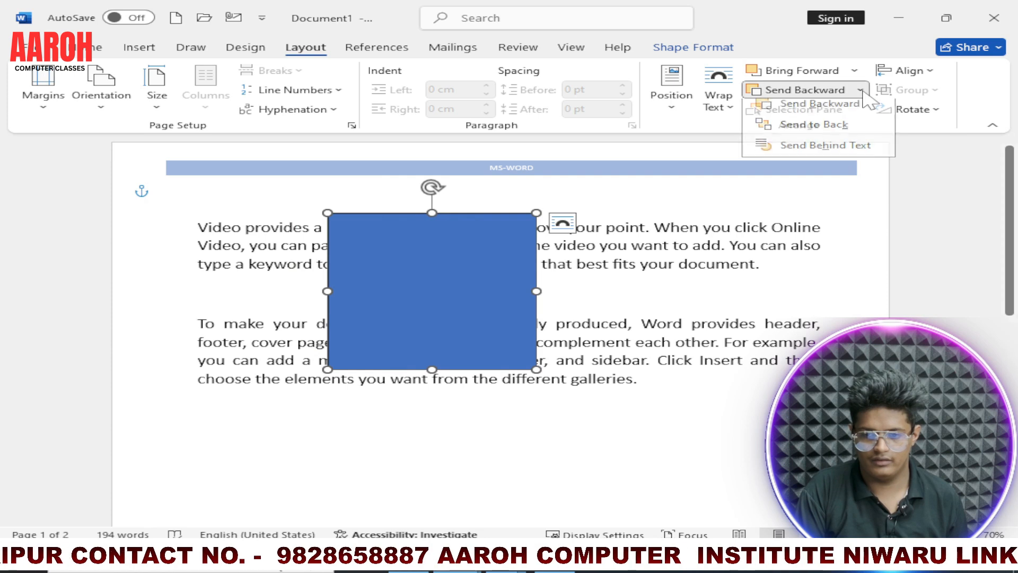
pyautogui.click(819, 152)
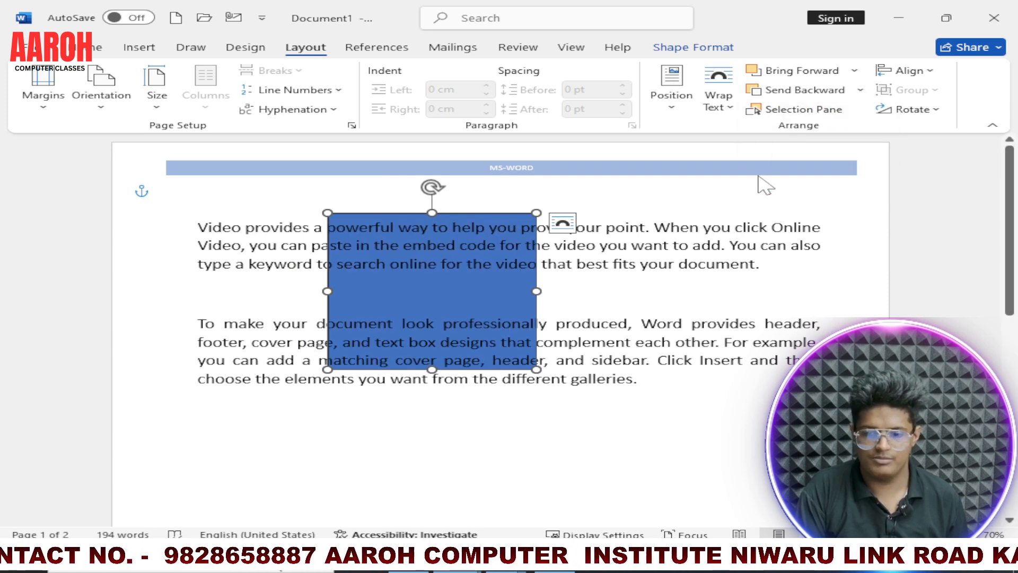
pyautogui.click(854, 70)
pyautogui.click(833, 132)
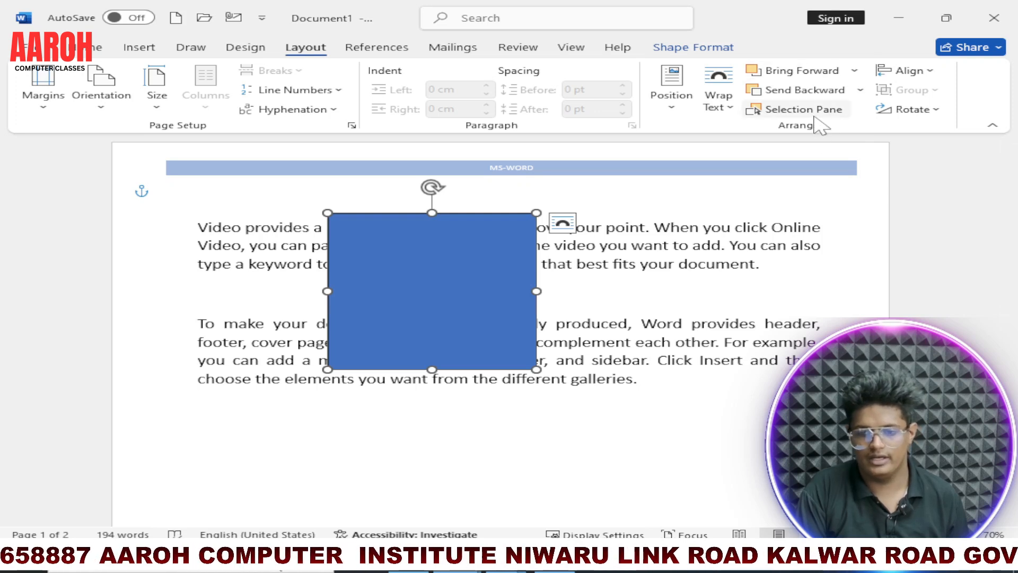
# Step: View the list of the page's objects in the Selection pane and close it
pyautogui.click(815, 114)
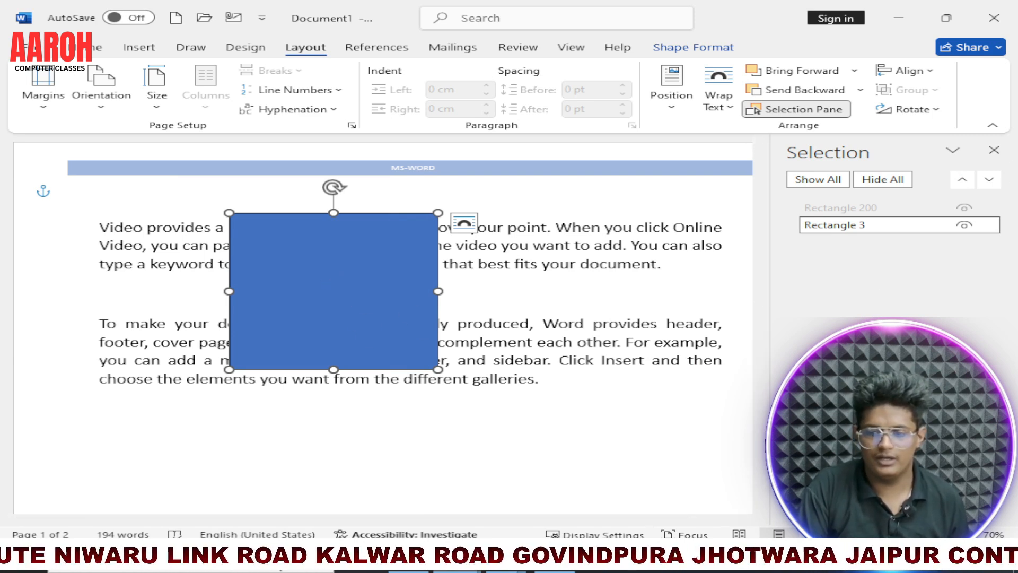
pyautogui.click(995, 150)
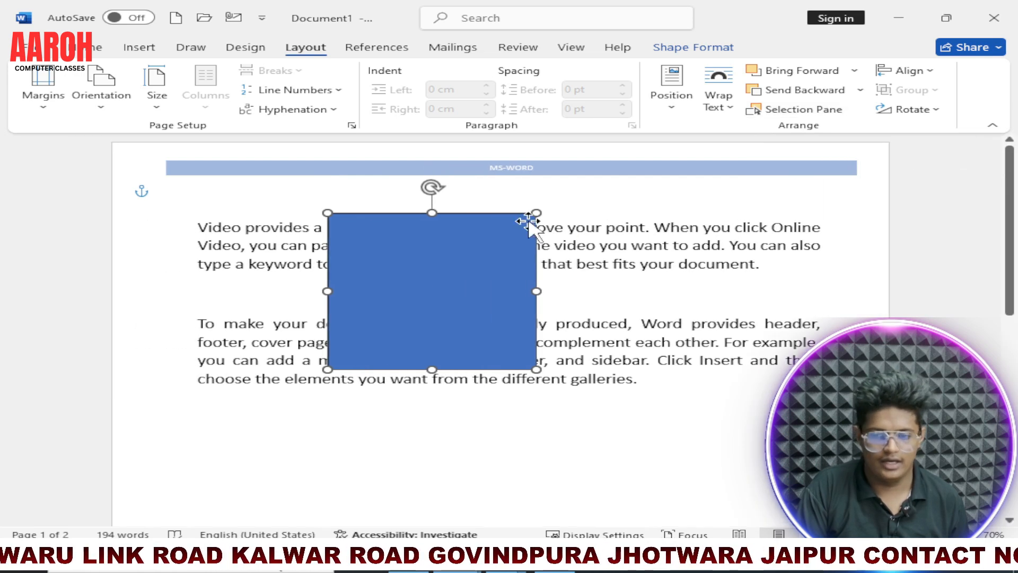
# Step: Align the rectangle to the left margin, to the center, and finally to the right margin
pyautogui.click(933, 71)
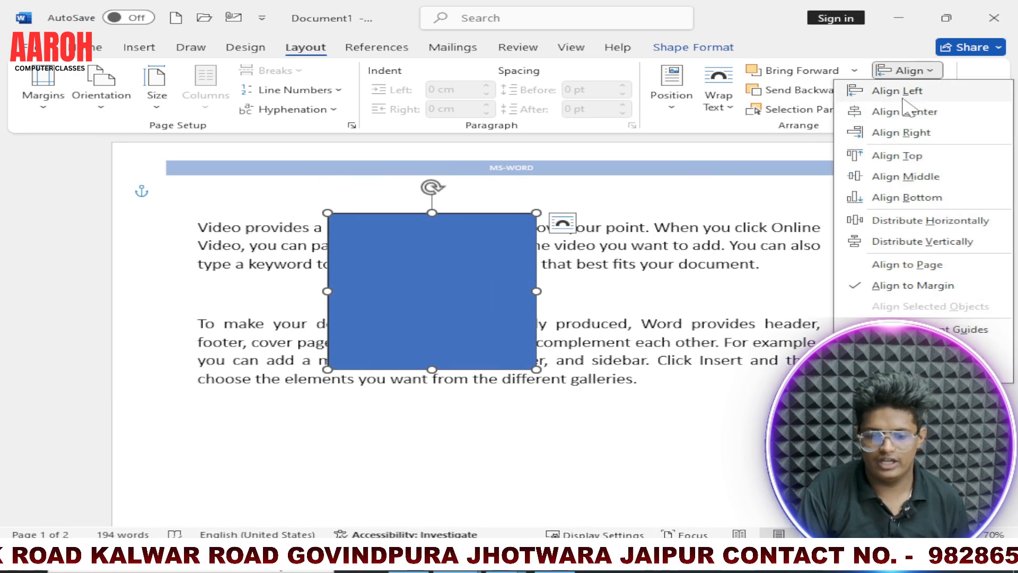
pyautogui.click(902, 91)
pyautogui.click(908, 70)
pyautogui.click(912, 111)
pyautogui.click(908, 71)
pyautogui.click(914, 134)
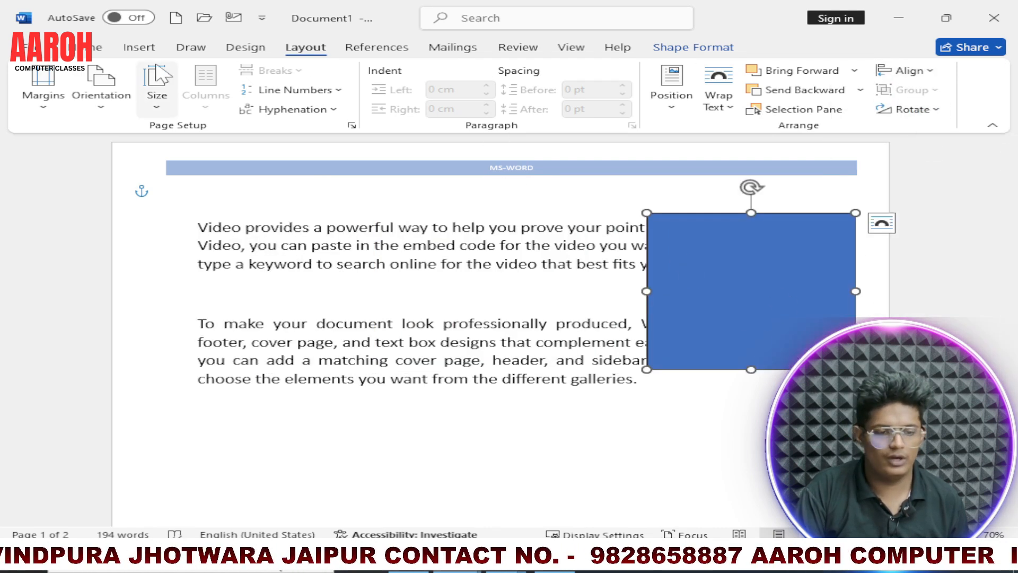
# Step: Draw an oval over the text so that it overlaps the rectangle's left edge, and shift it slightly up and left
pyautogui.click(190, 49)
pyautogui.click(245, 48)
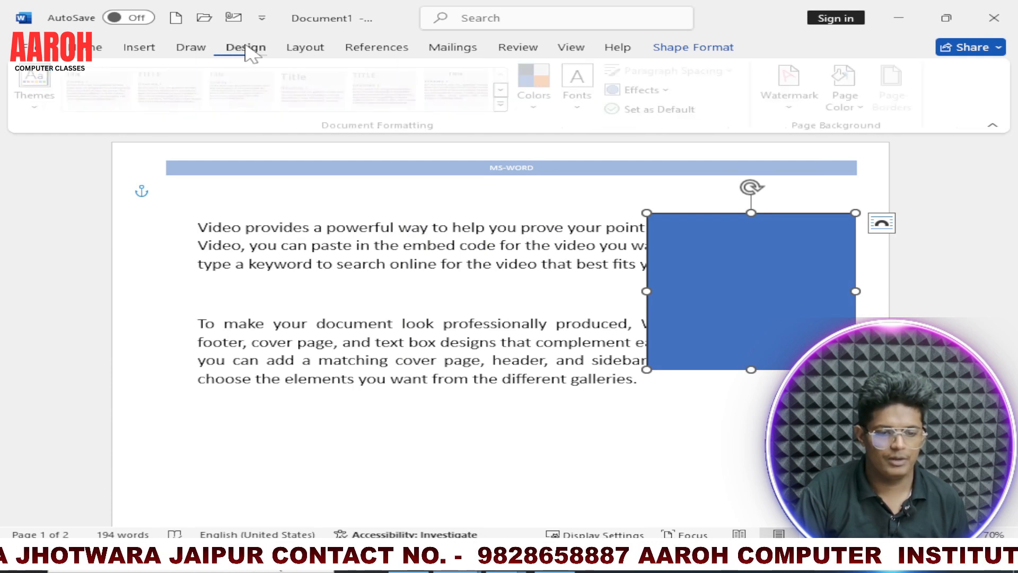
pyautogui.click(139, 48)
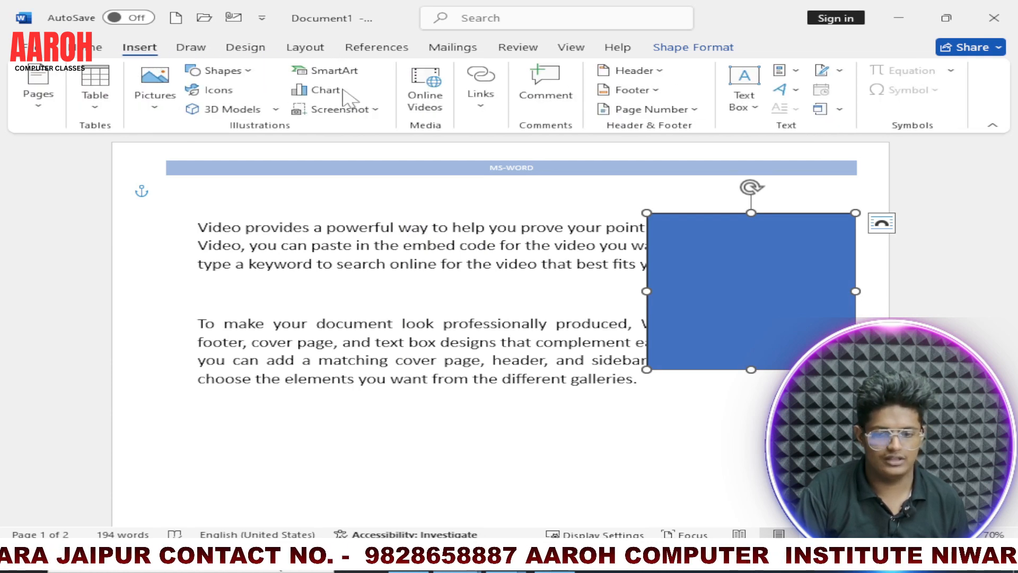
pyautogui.click(222, 70)
pyautogui.click(278, 108)
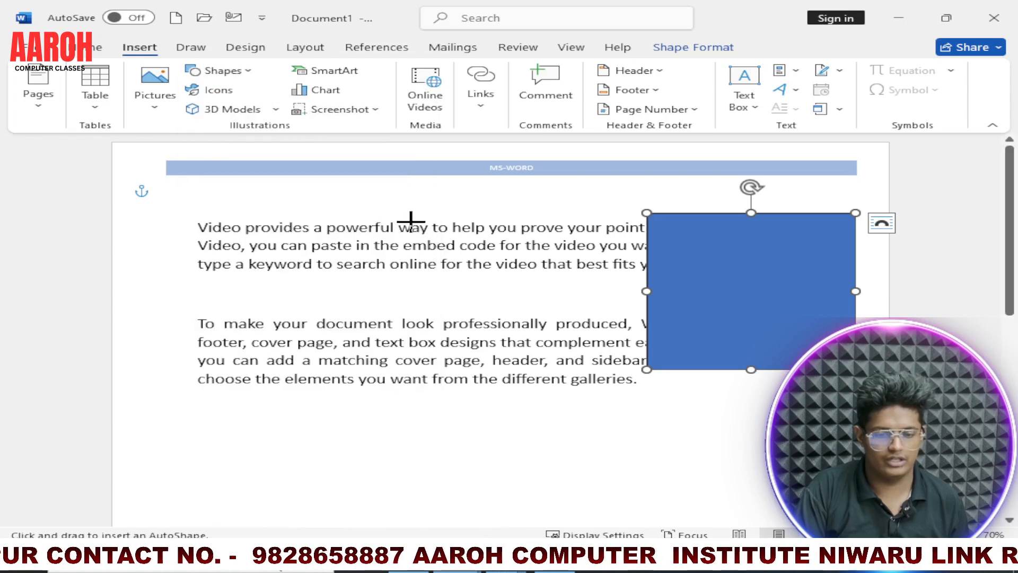
pyautogui.moveTo(543, 219); pyautogui.dragTo(738, 389)
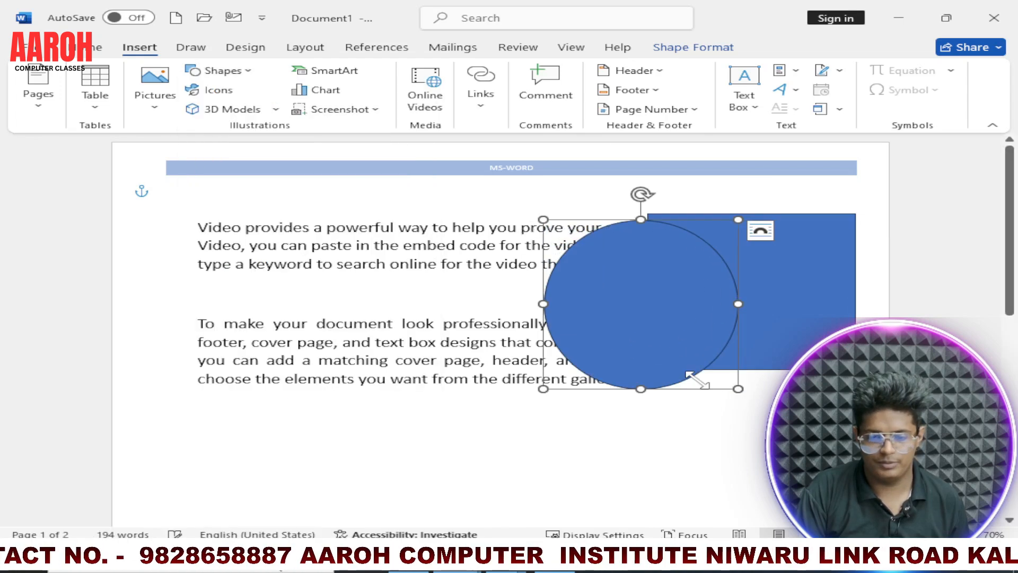
pyautogui.moveTo(632, 337); pyautogui.dragTo(591, 327)
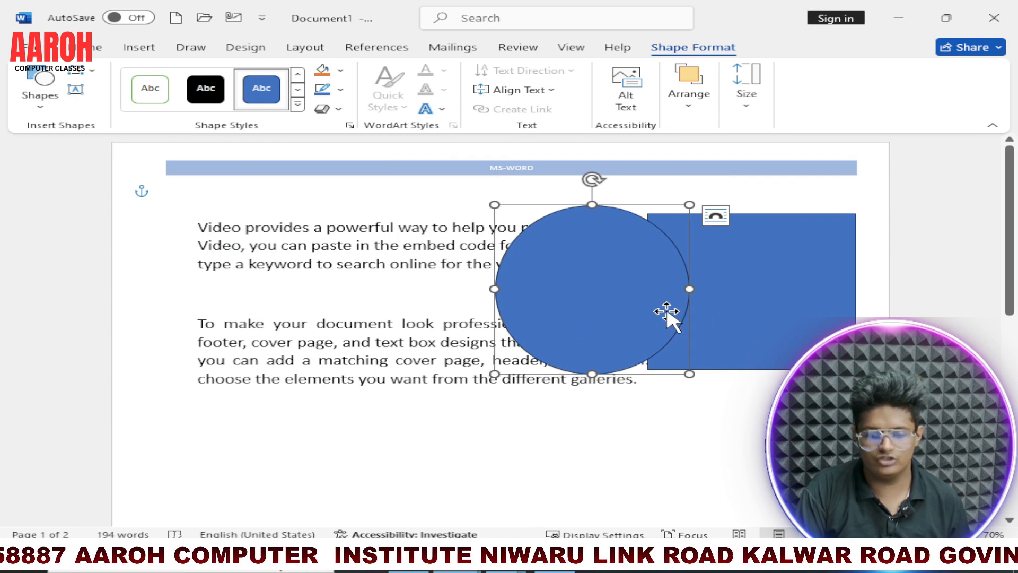
# Step: Group the oval and the rectangle, and move the group left and slightly down
pyautogui.keyDown('shift'); pyautogui.click(745, 301); pyautogui.keyUp('shift')
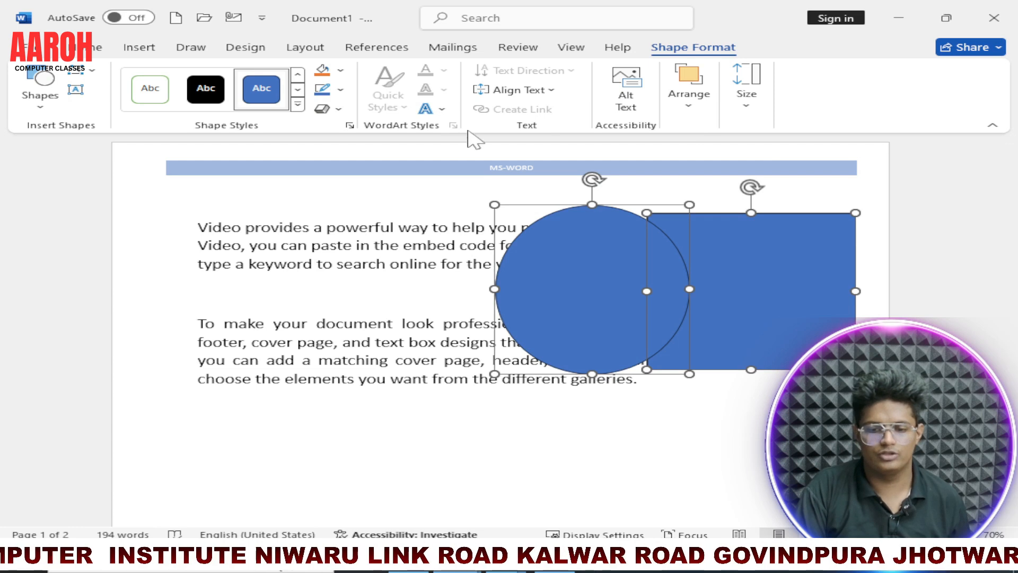
pyautogui.click(300, 49)
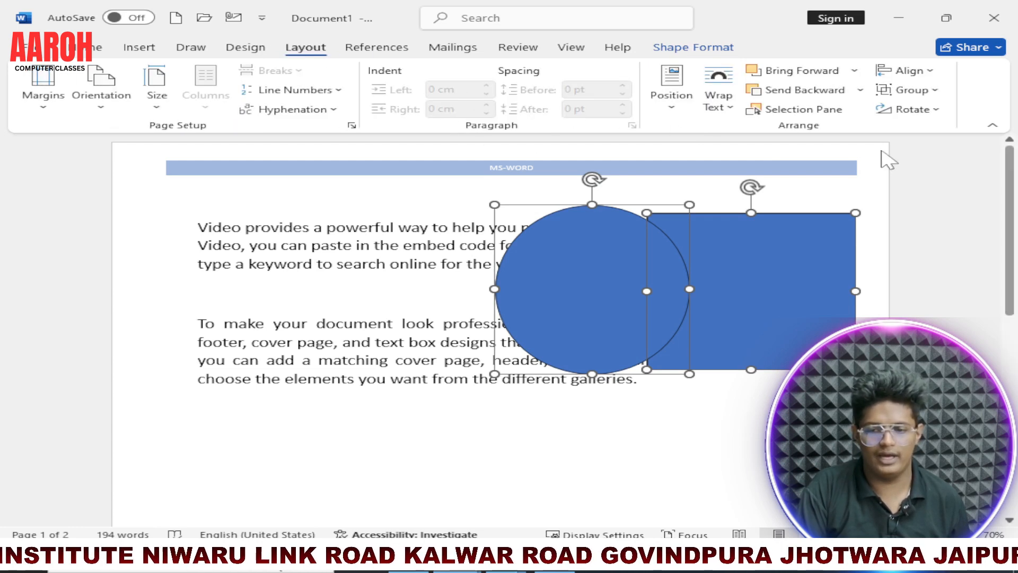
pyautogui.click(902, 93)
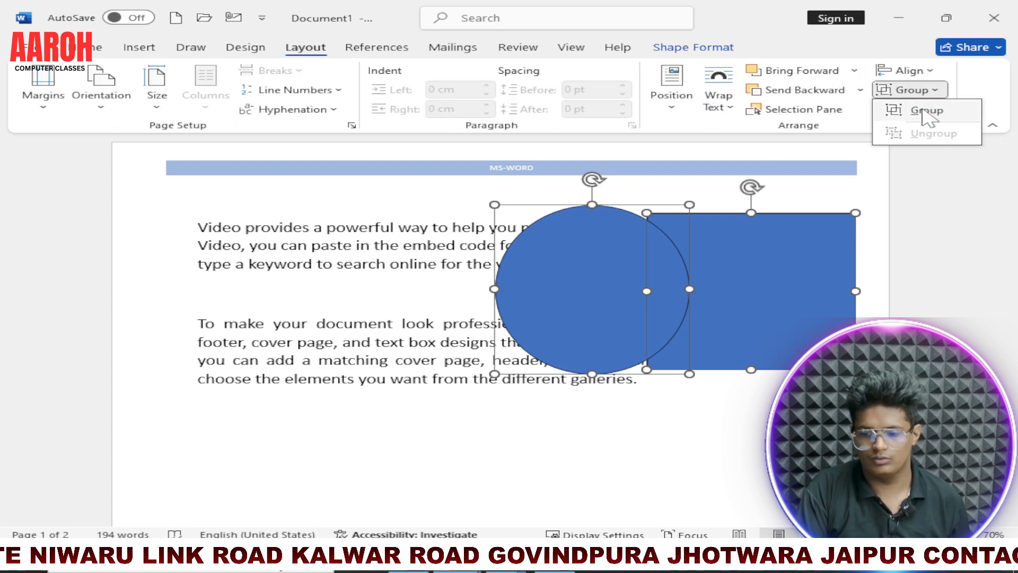
pyautogui.click(921, 109)
pyautogui.moveTo(698, 297); pyautogui.dragTo(621, 323)
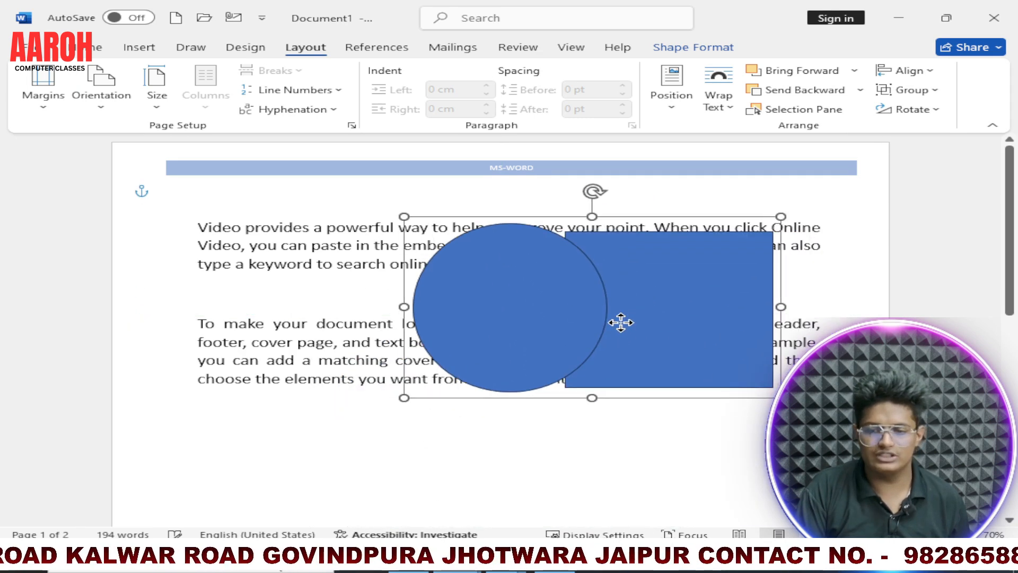
# Step: Ungroup the oval and the rectangle, and group them again
pyautogui.click(937, 91)
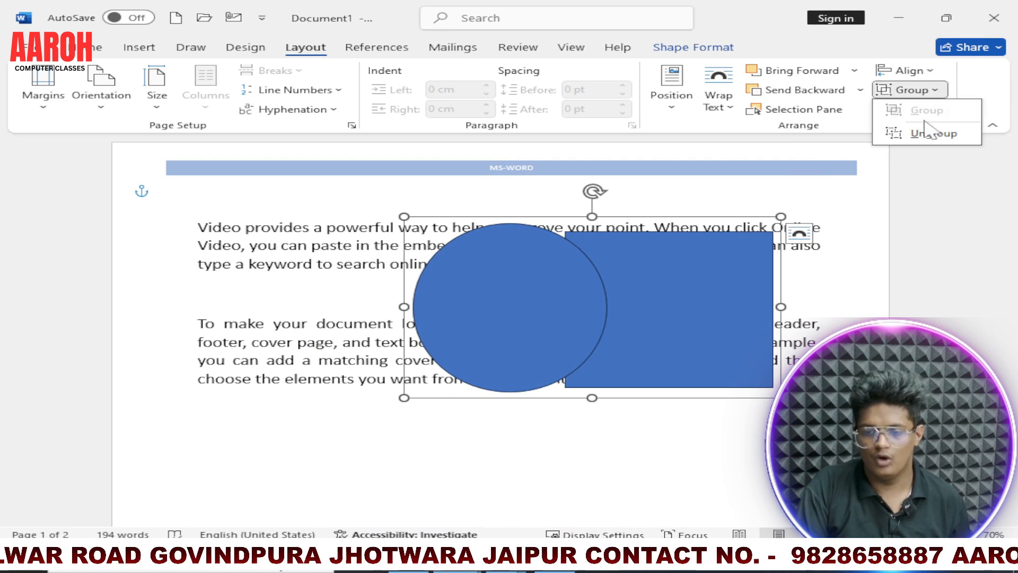
pyautogui.click(924, 136)
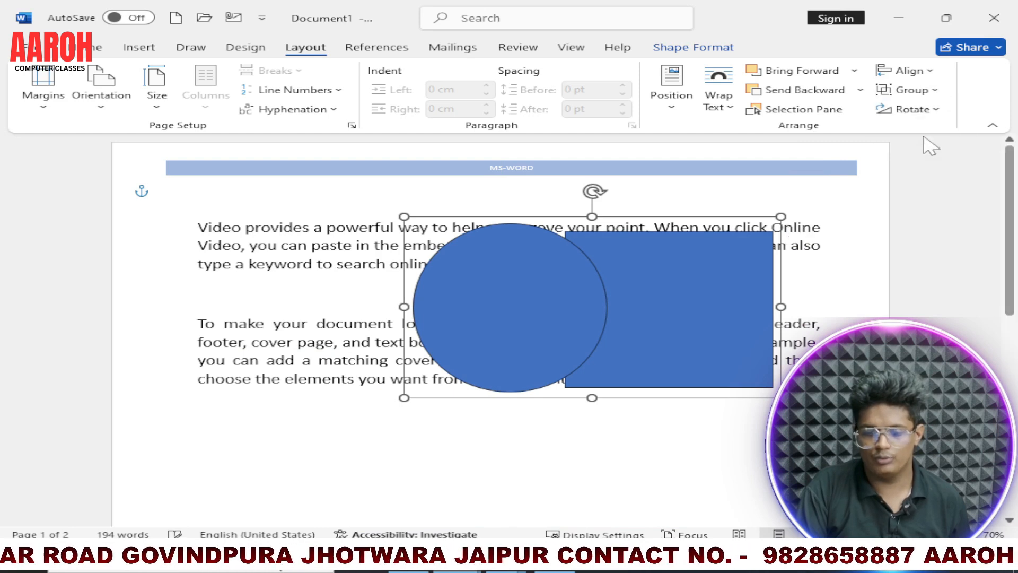
pyautogui.click(902, 93)
pyautogui.click(906, 109)
# Step: View the rotation options, and select the oval, the rectangle and the whole group in turn from the Selection pane
pyautogui.click(911, 109)
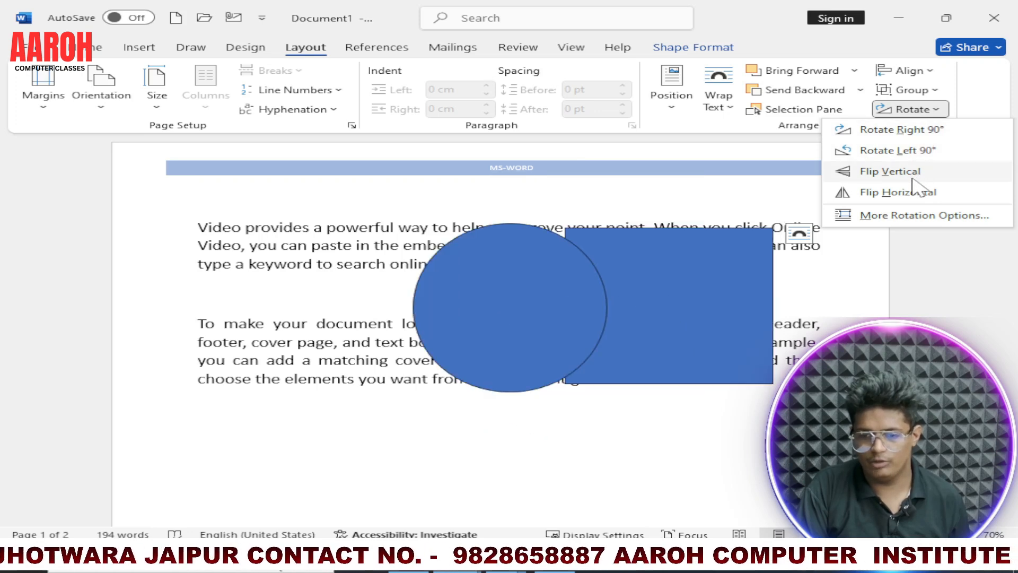
pyautogui.click(825, 112)
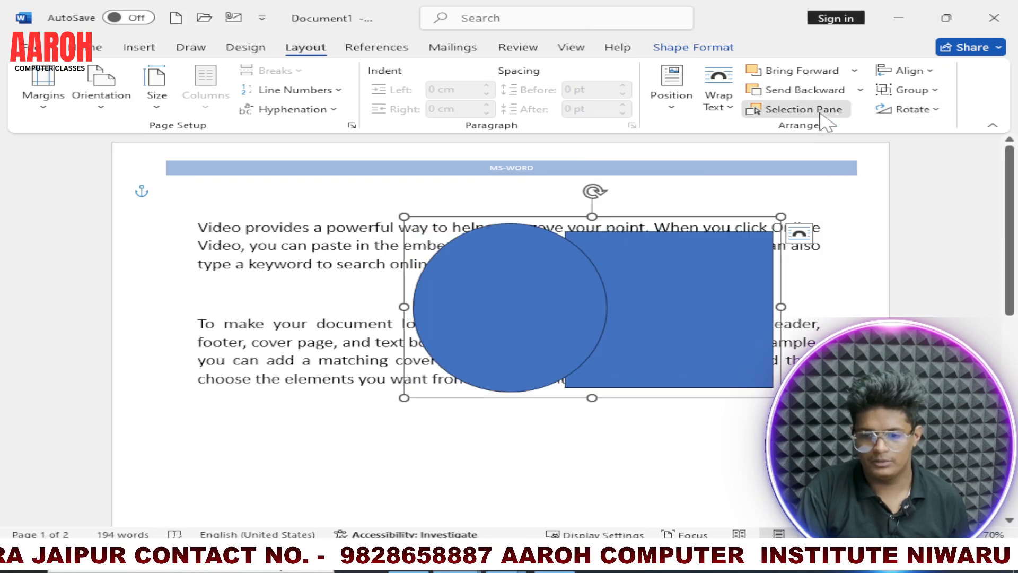
pyautogui.click(862, 243)
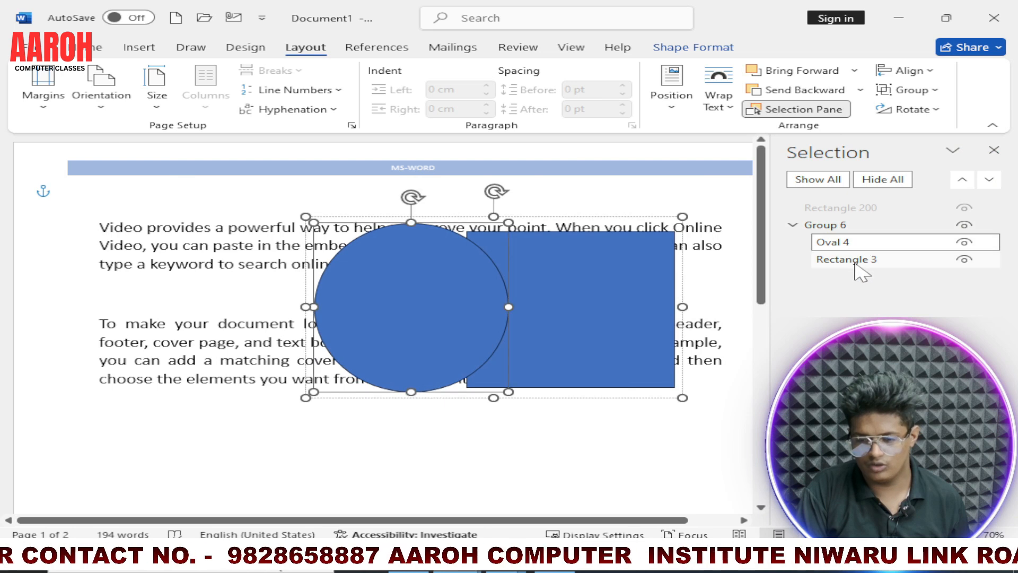
pyautogui.click(859, 259)
pyautogui.click(855, 228)
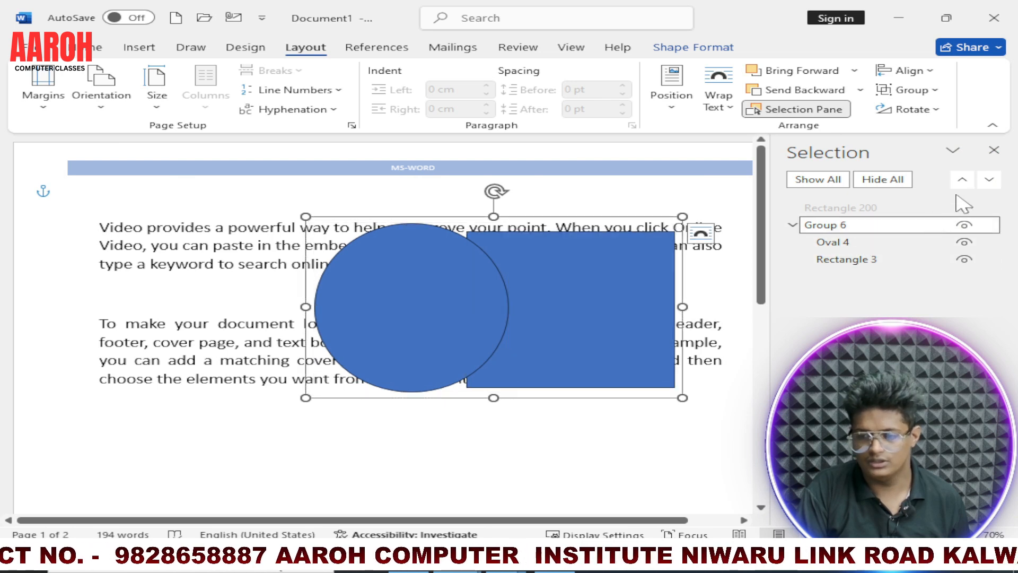
pyautogui.click(994, 150)
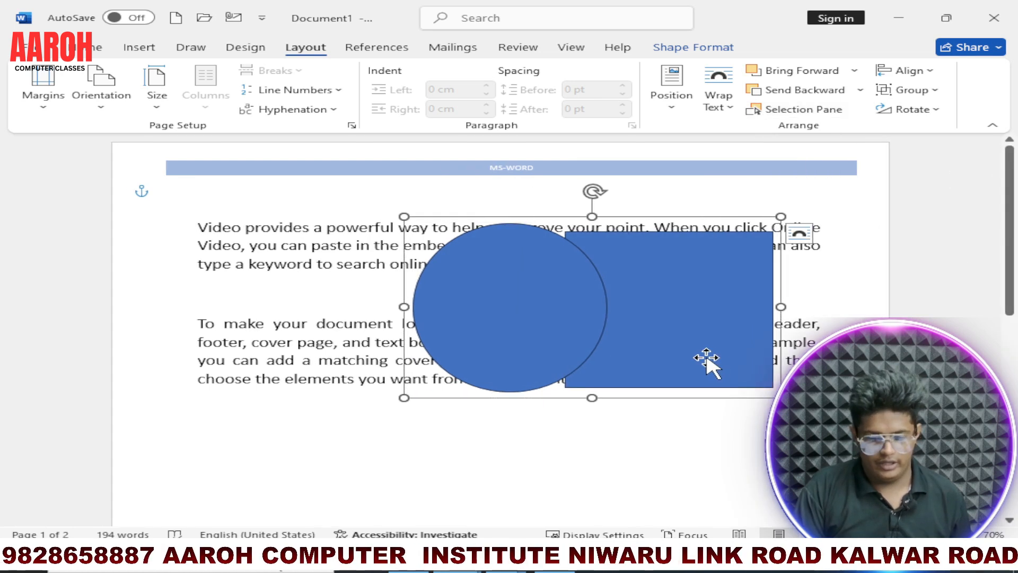